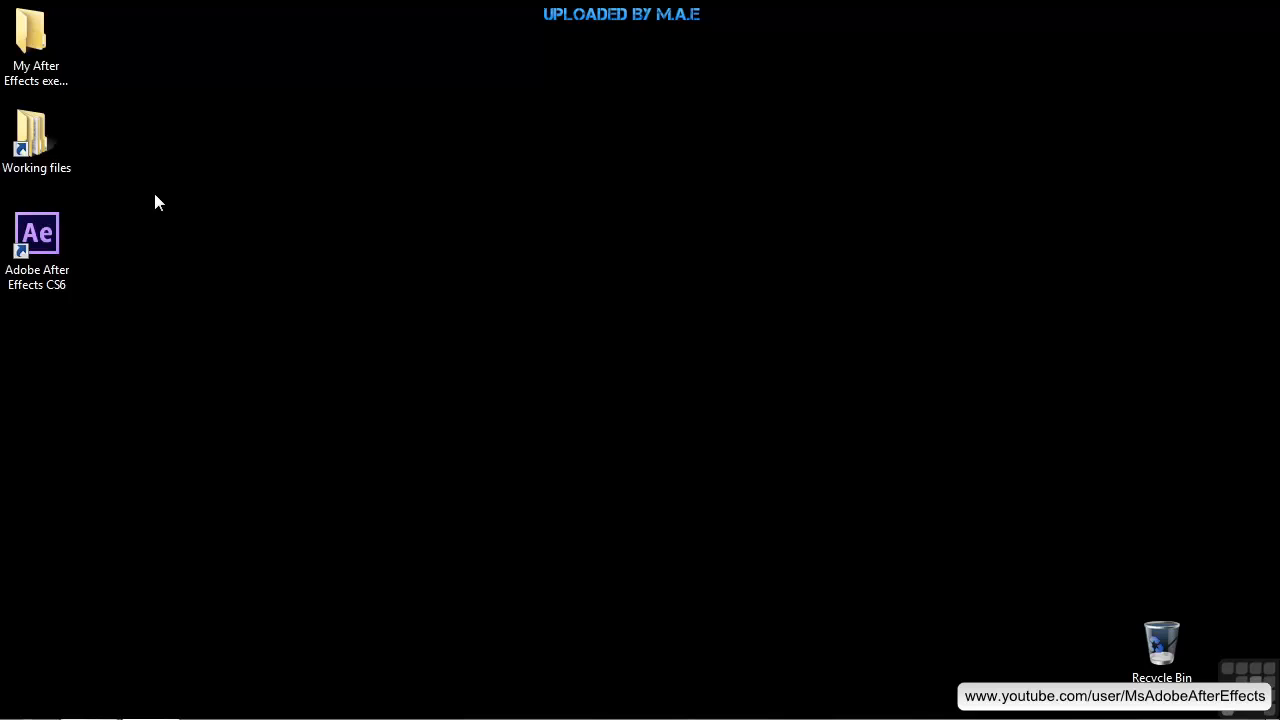
Open the project 1802-animation-selection.aep from the After Effects projects folder in the working files
{"action": "double_click", "coordinate": [52, 150]}
{"action": "double_click", "coordinate": [600, 153]}
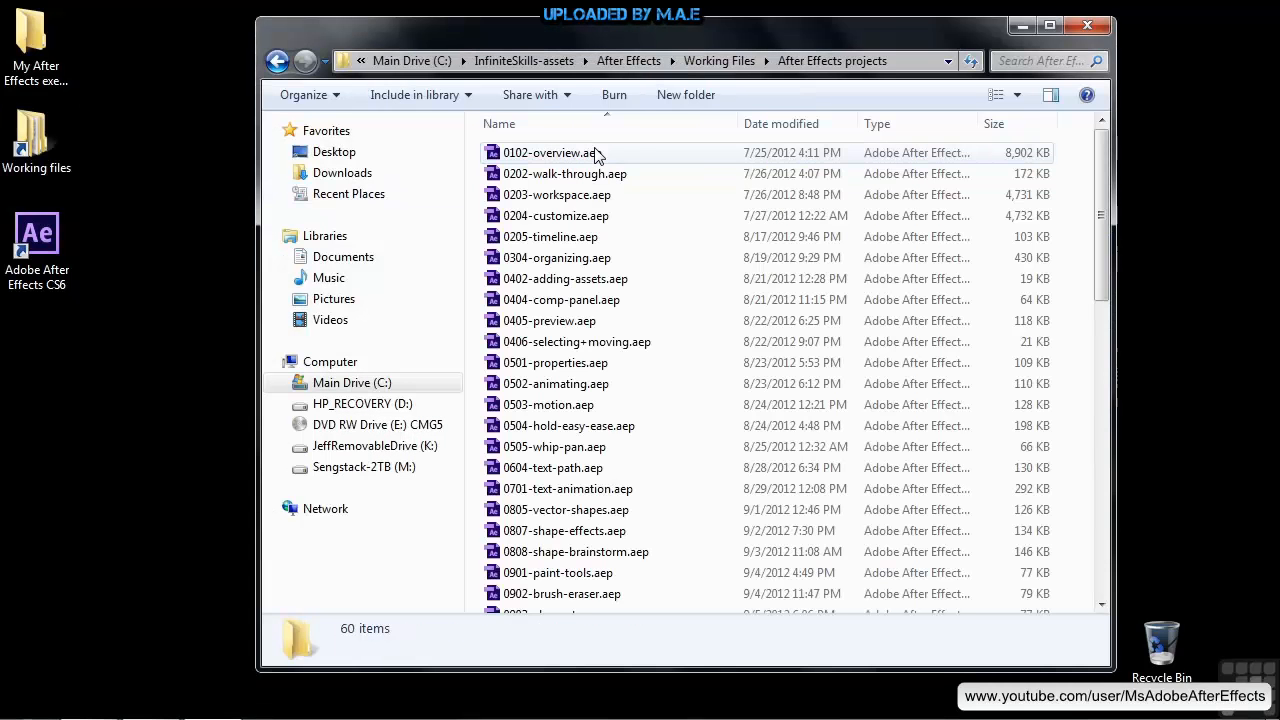
{"action": "scroll", "coordinate": [666, 406], "scroll_direction": "down", "scroll_amount": 12}
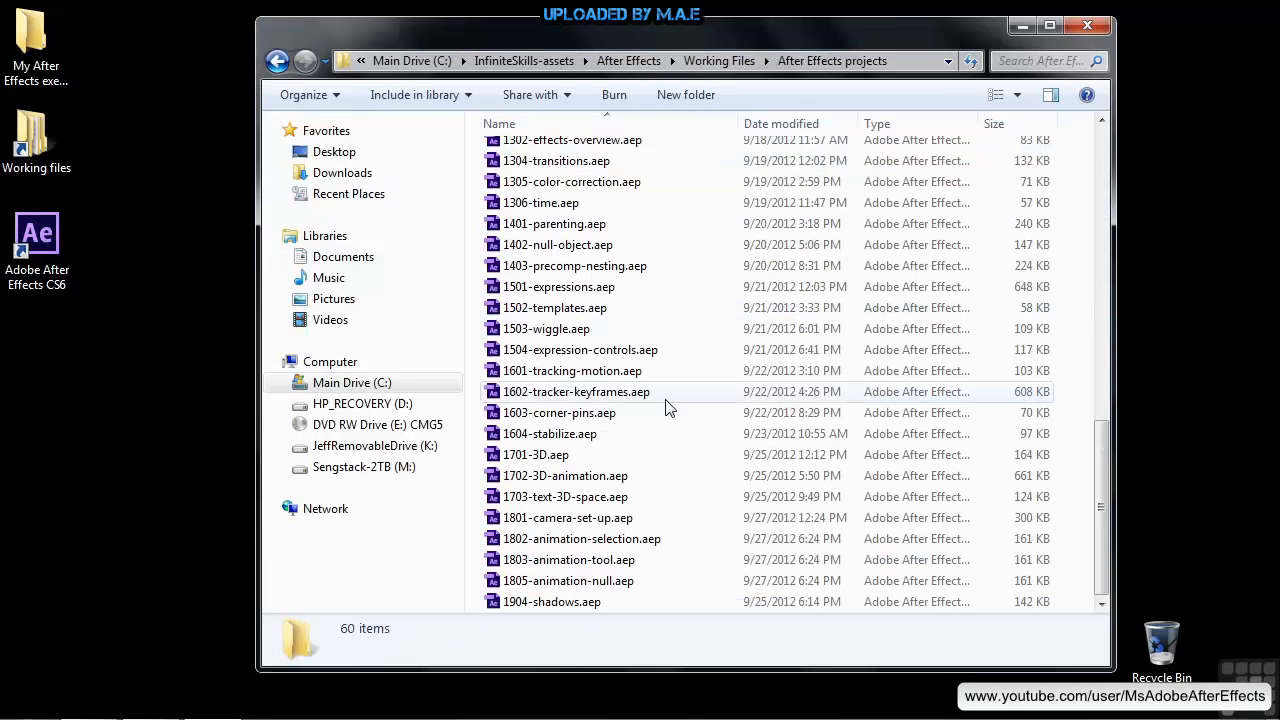
{"action": "double_click", "coordinate": [553, 539]}
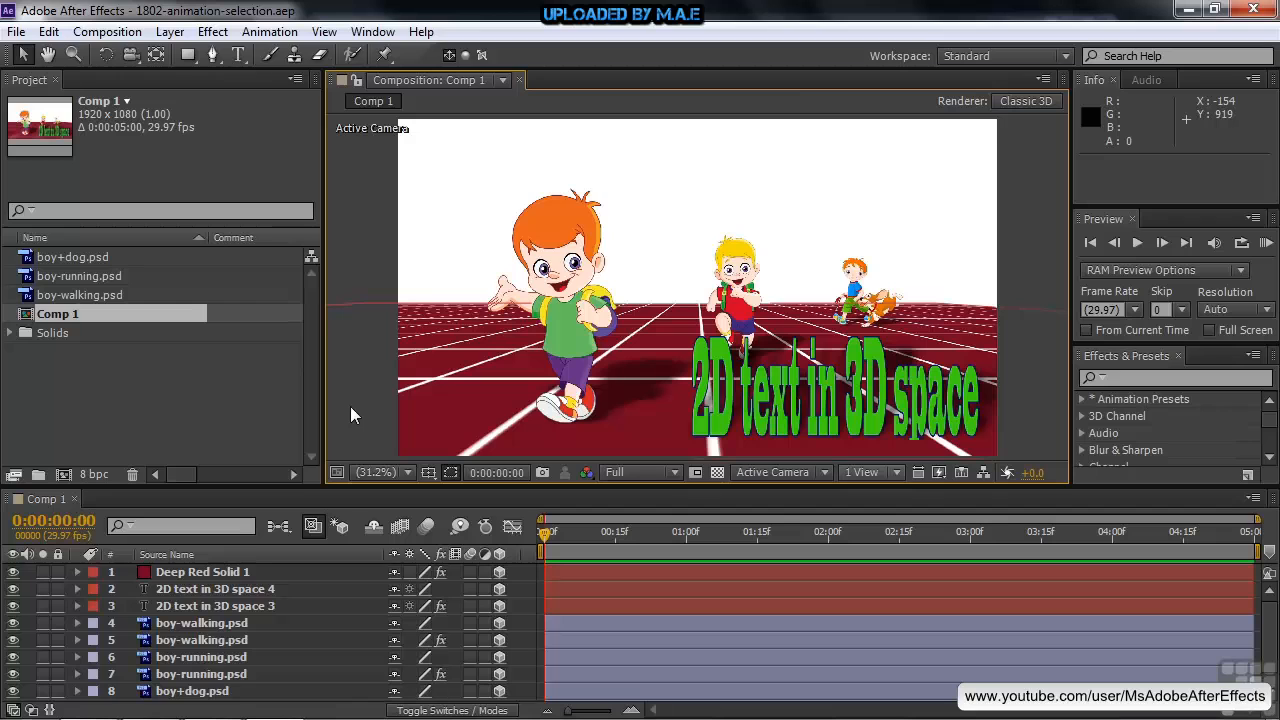
{"action": "left_click", "coordinate": [172, 32]}
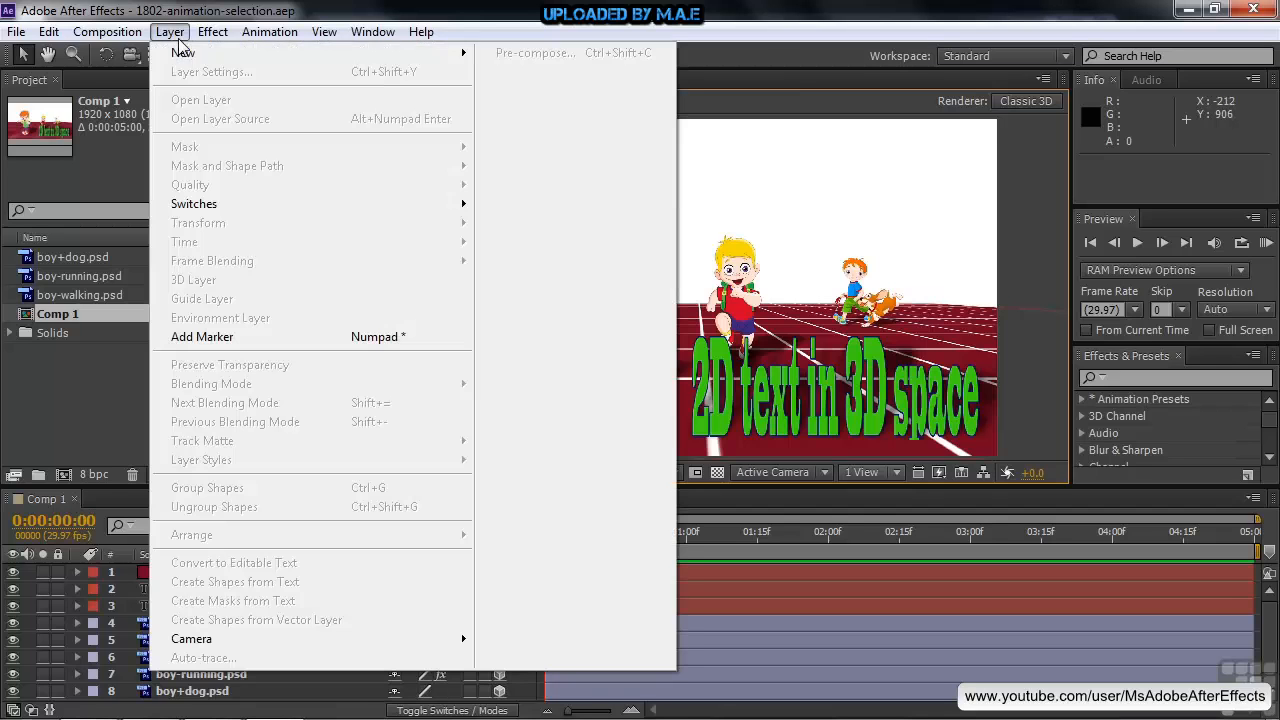
{"action": "mouse_move", "coordinate": [190, 60]}
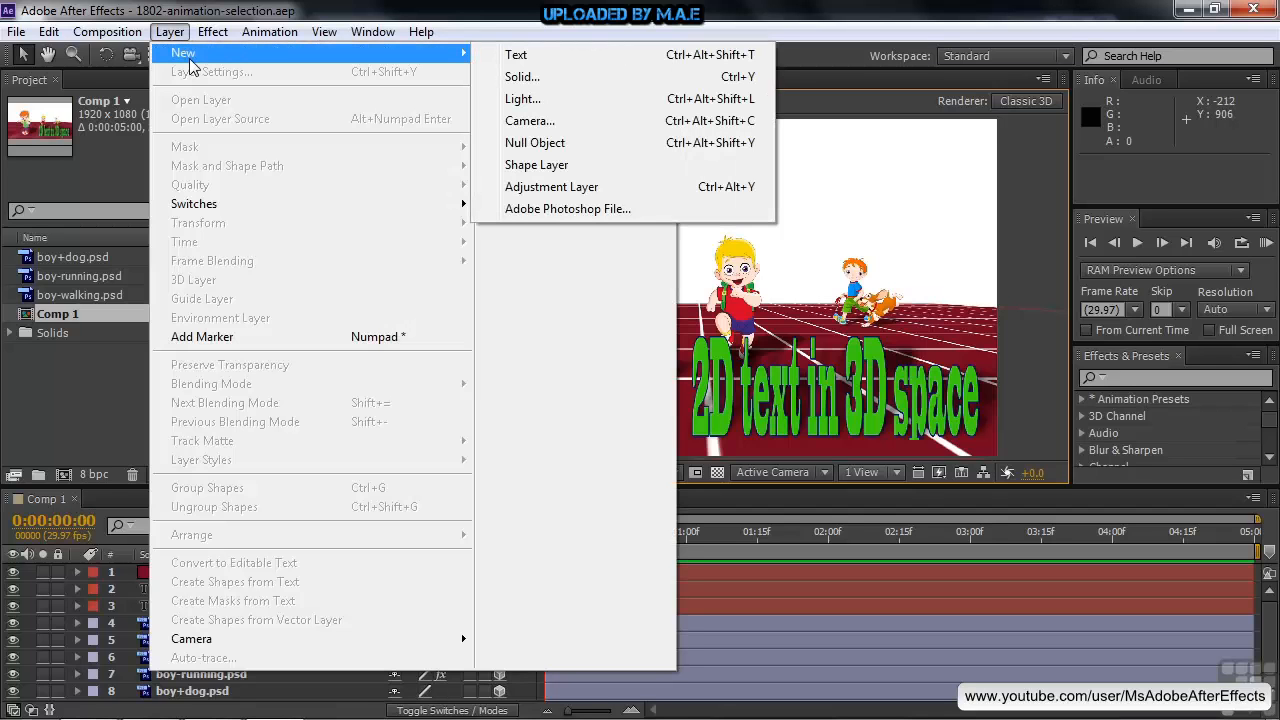
{"action": "left_click", "coordinate": [3, 554]}
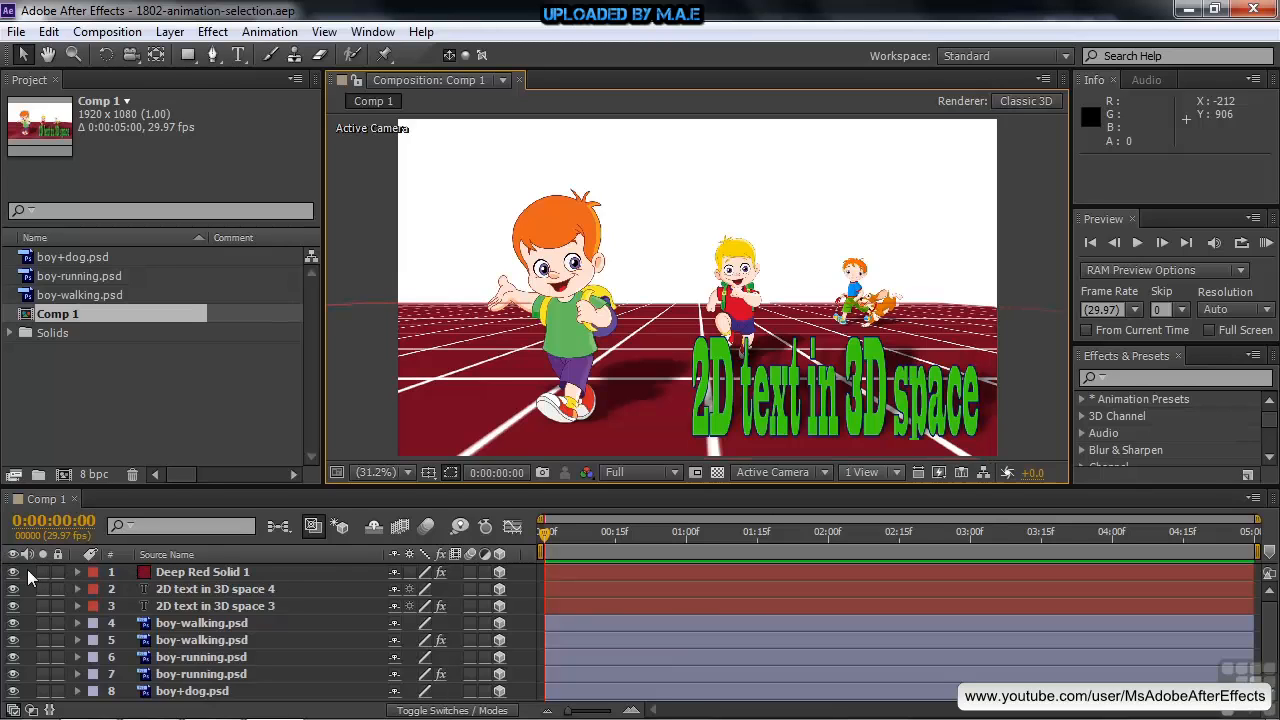
Add a new two-node camera layer named Camera 1 with the 50mm preset to Comp 1
{"action": "right_click", "coordinate": [28, 573]}
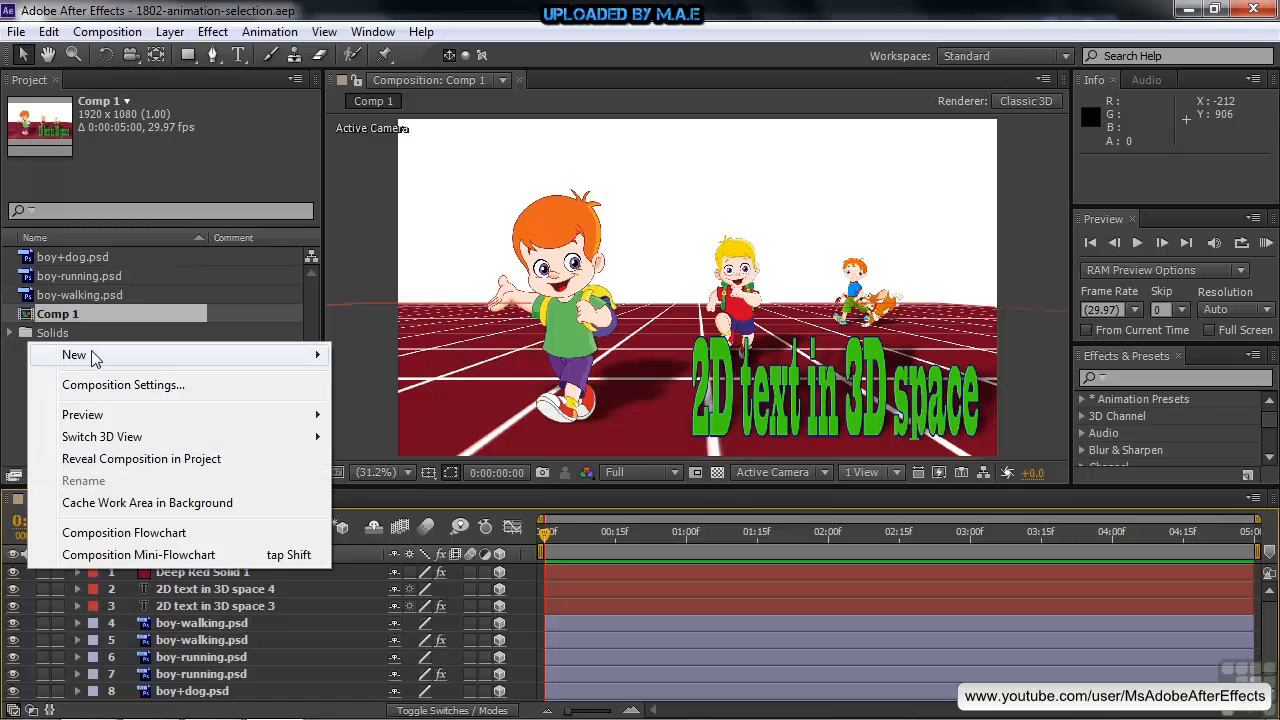
{"action": "mouse_move", "coordinate": [93, 358]}
{"action": "left_click", "coordinate": [410, 451]}
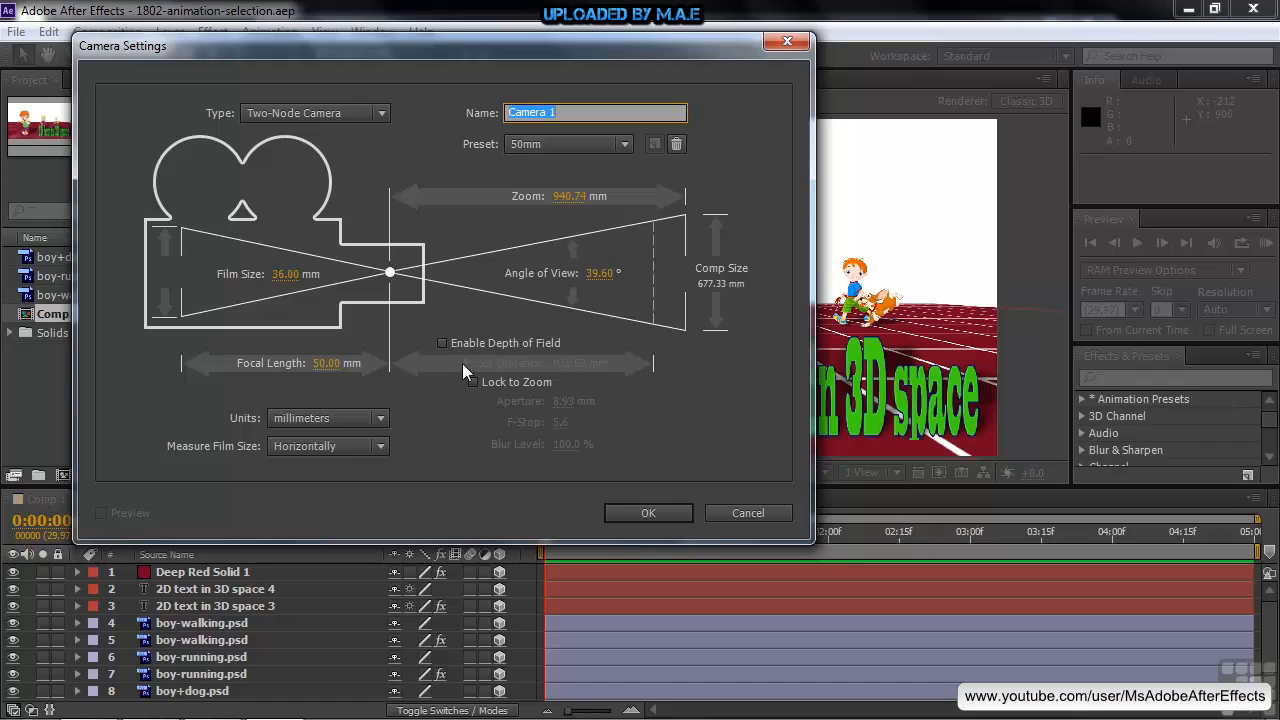
{"action": "left_click", "coordinate": [649, 512]}
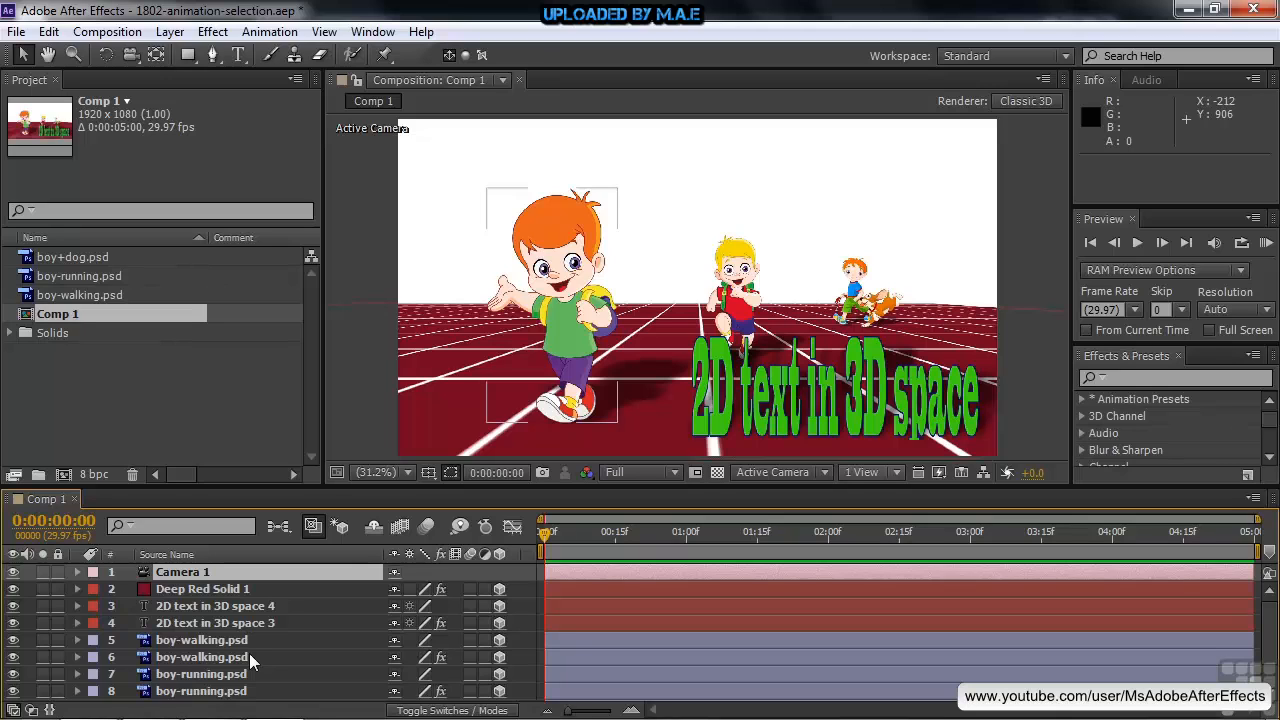
Separate Camera 1's Position into X, Y and Z dimensions and also reveal its Point of Interest property
{"action": "left_click", "coordinate": [151, 576]}
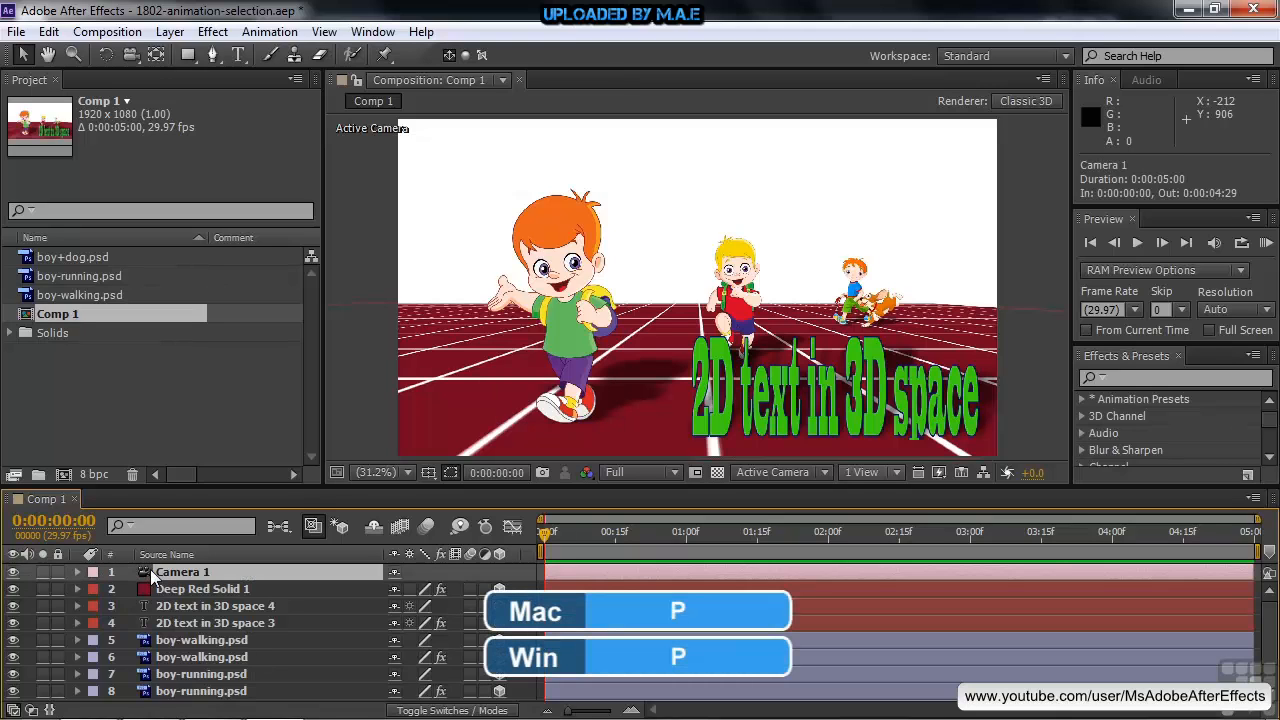
{"action": "key", "text": "p"}
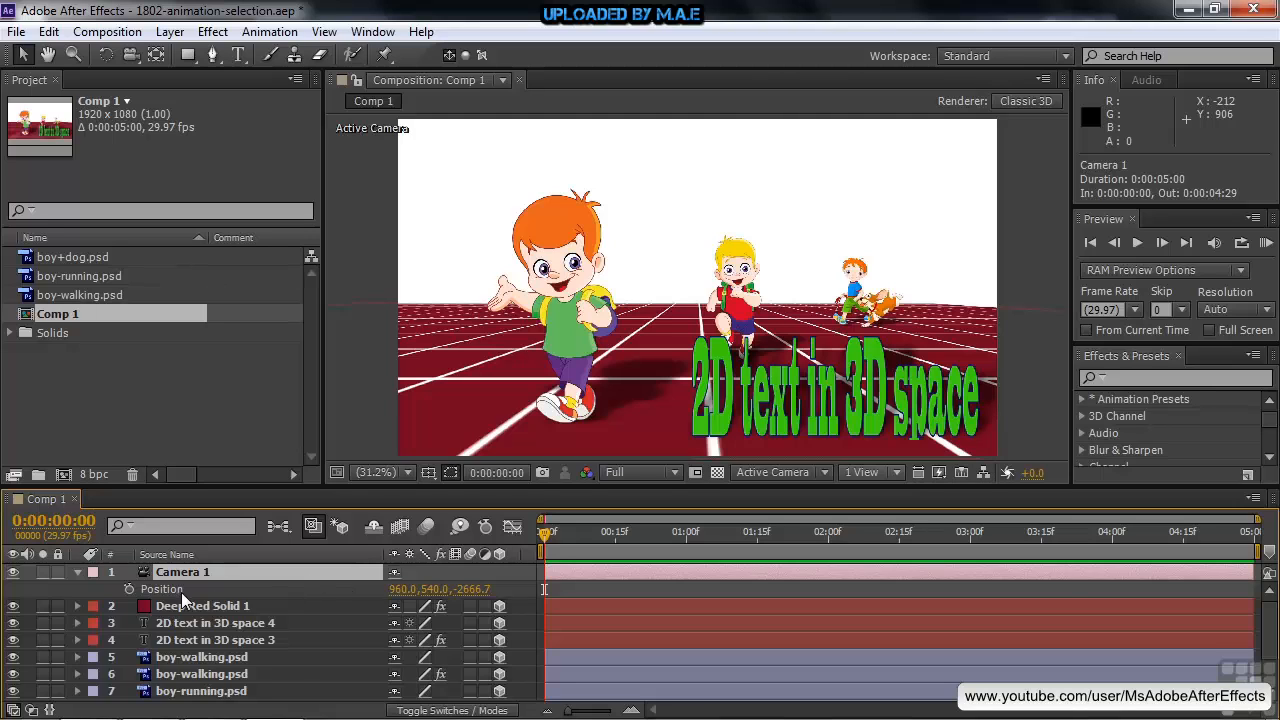
{"action": "right_click", "coordinate": [146, 588]}
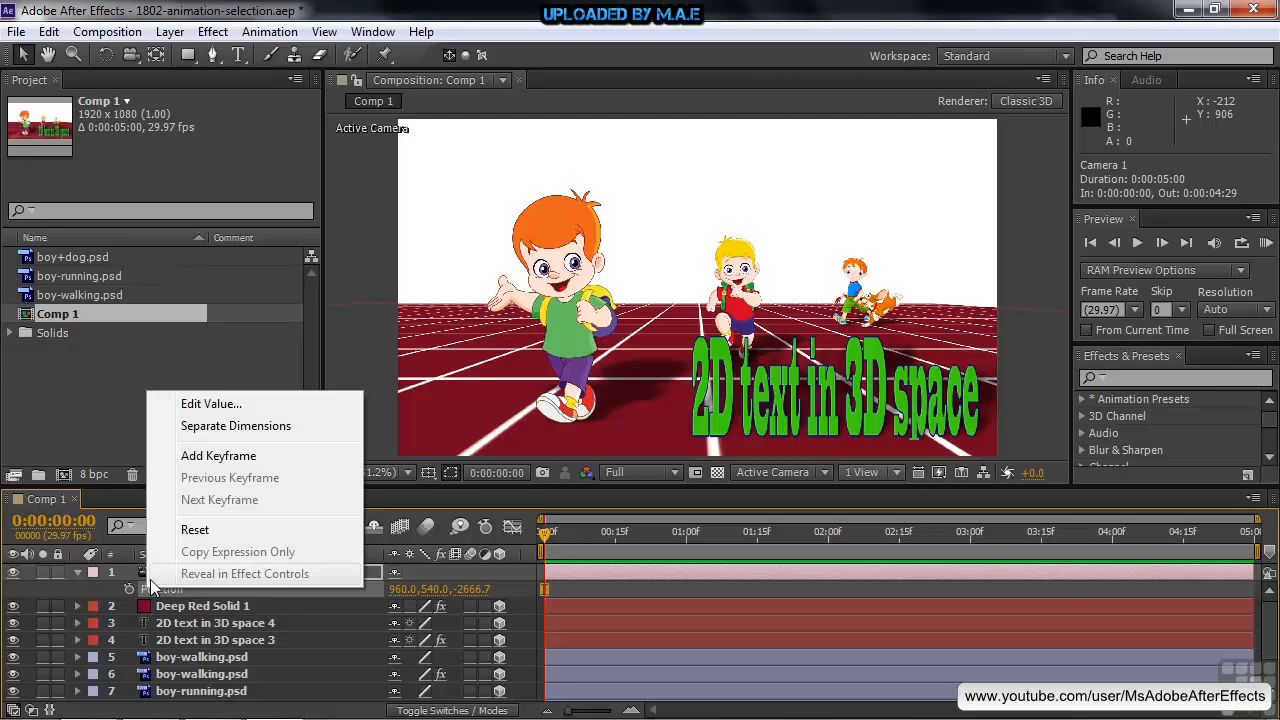
{"action": "left_click", "coordinate": [228, 427]}
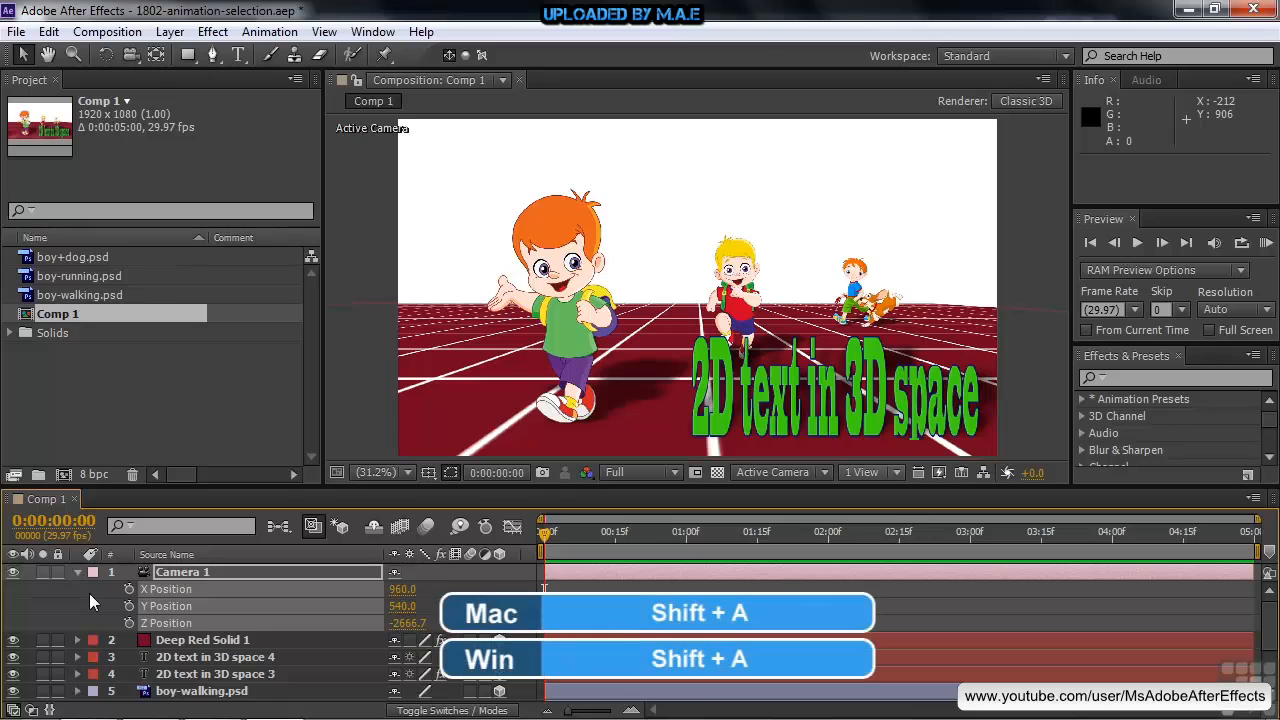
{"action": "key", "text": "shift+a"}
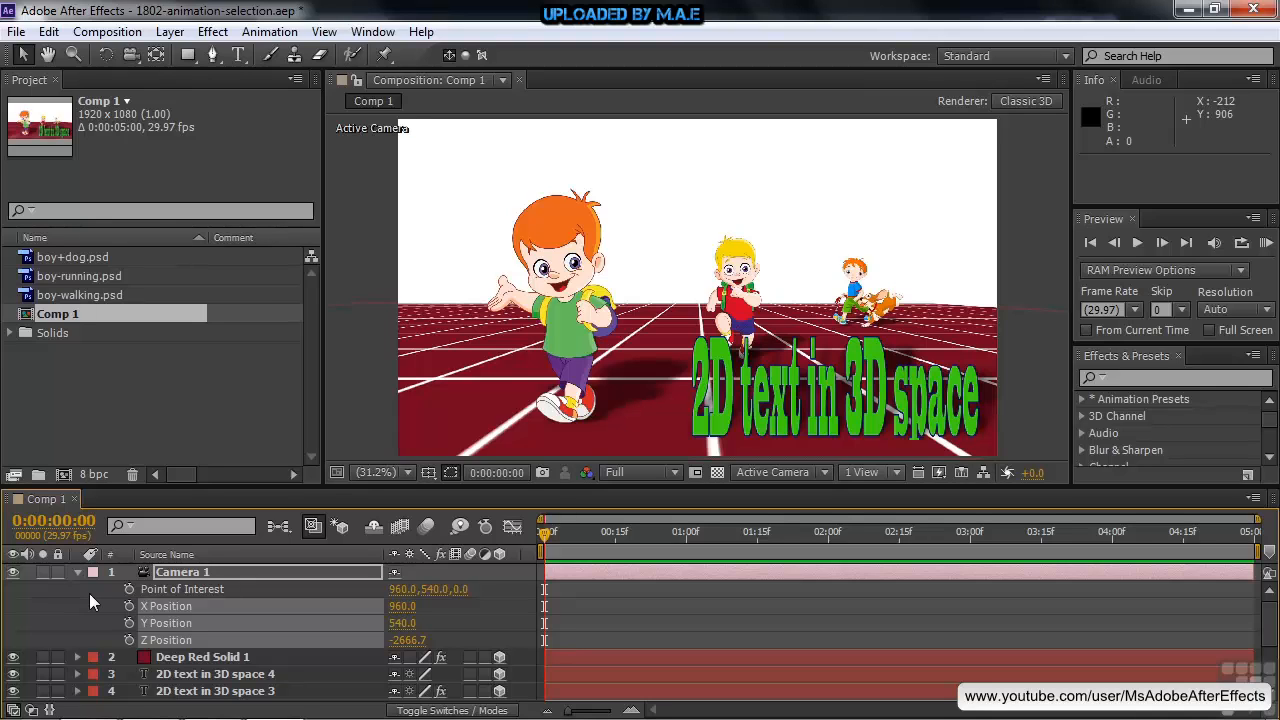
{"action": "left_click", "coordinate": [85, 602]}
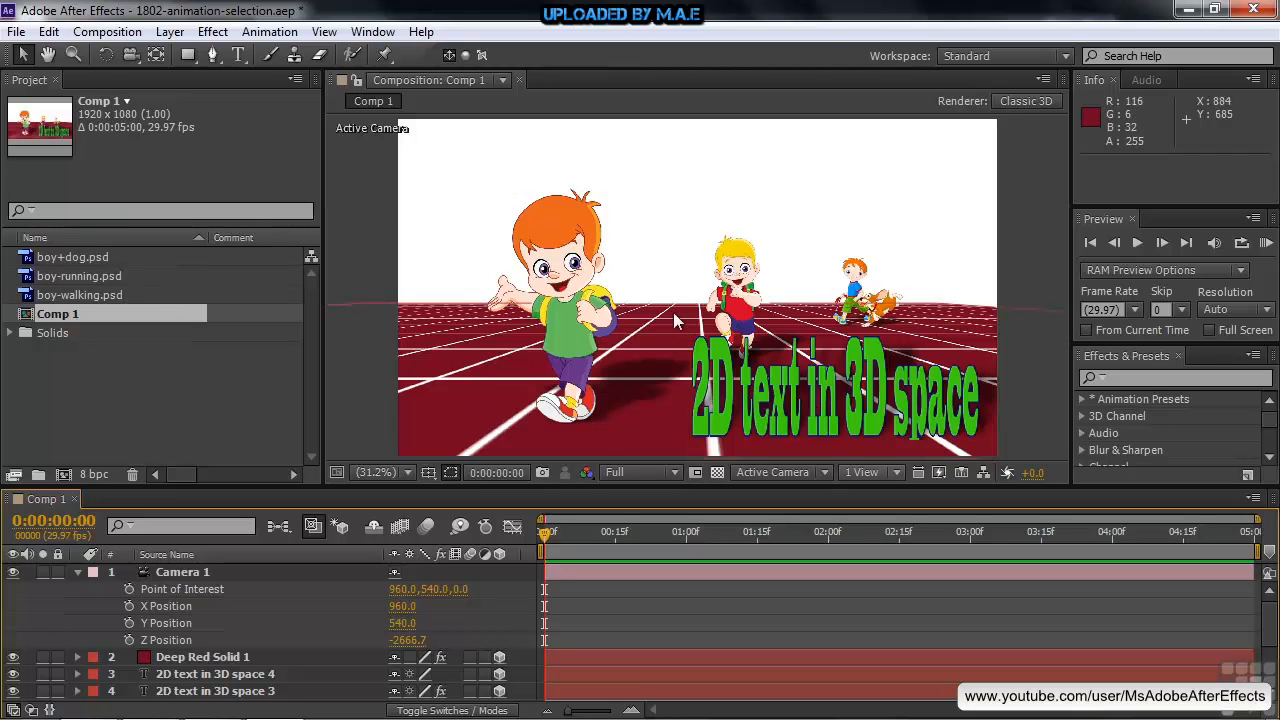
Start keyframing Camera 1's X Position and Z Position at 0:00:00:00, leaving Y Position without keyframes
{"action": "left_click", "coordinate": [129, 605]}
{"action": "left_click", "coordinate": [129, 640]}
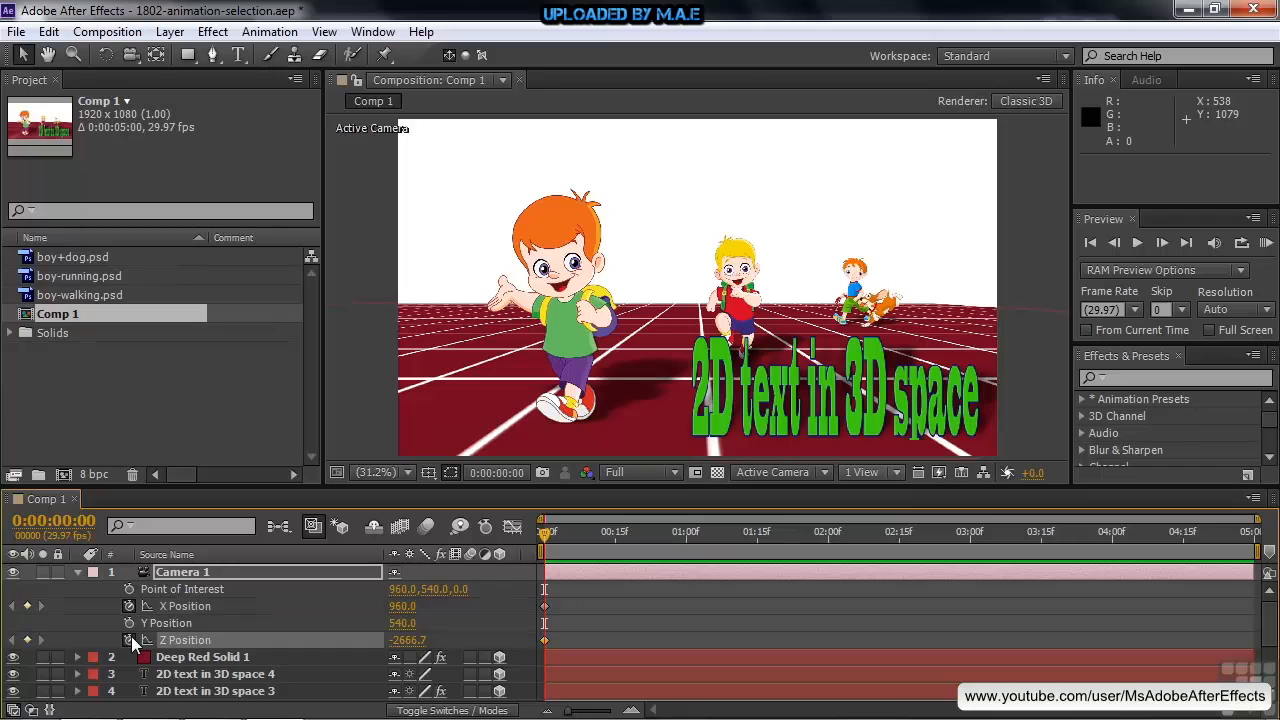
{"action": "left_click", "coordinate": [129, 622]}
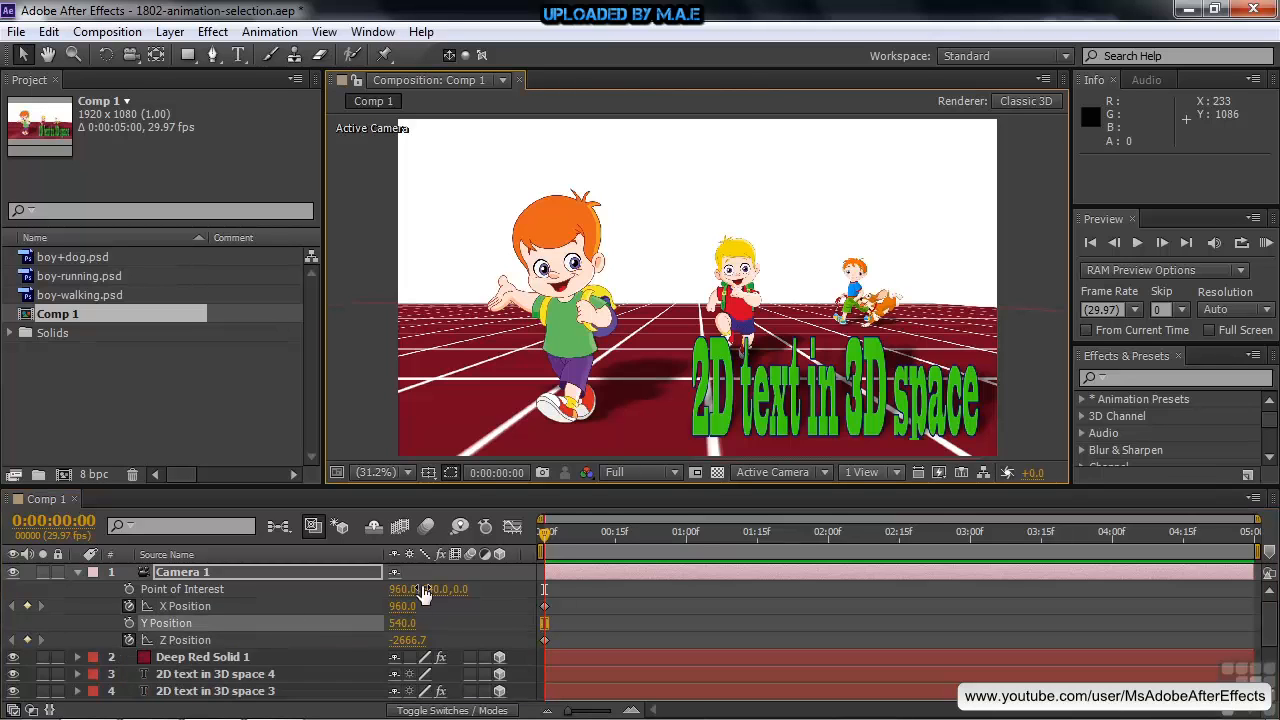
Show the composition in two horizontal views, centre the Top view on the scene, and select Camera 1
{"action": "left_click", "coordinate": [895, 476]}
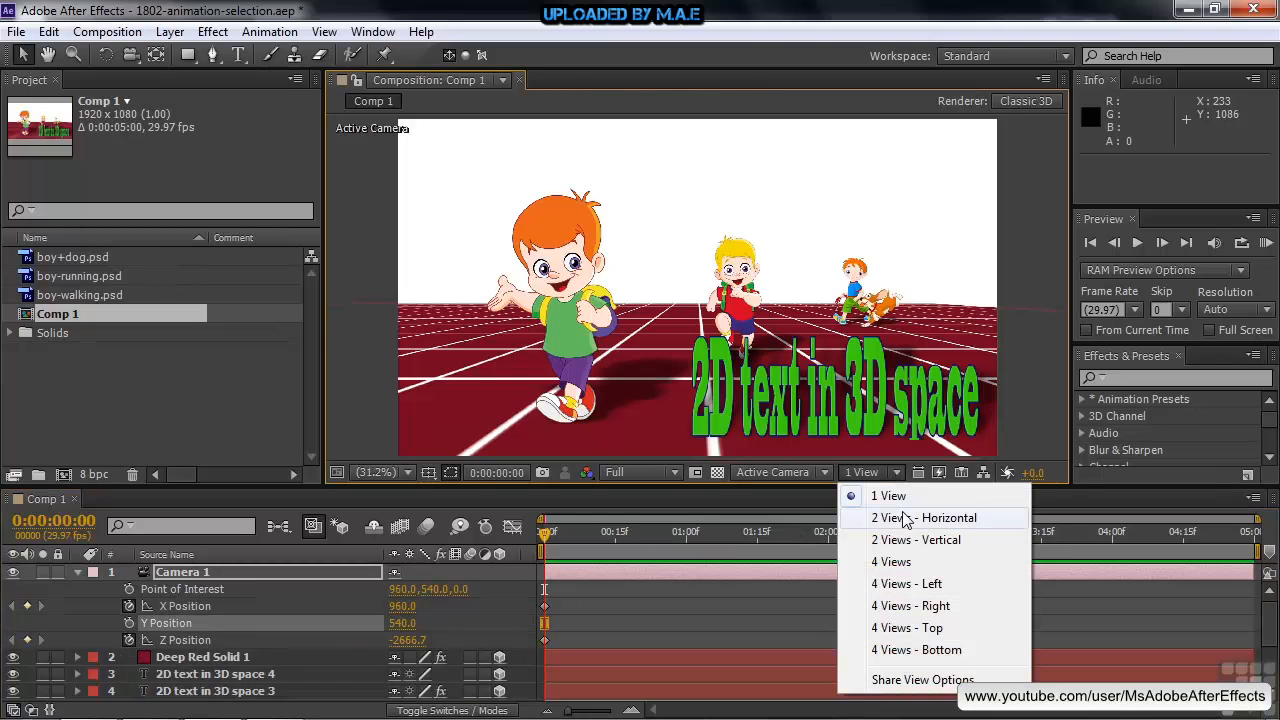
{"action": "left_click", "coordinate": [905, 518]}
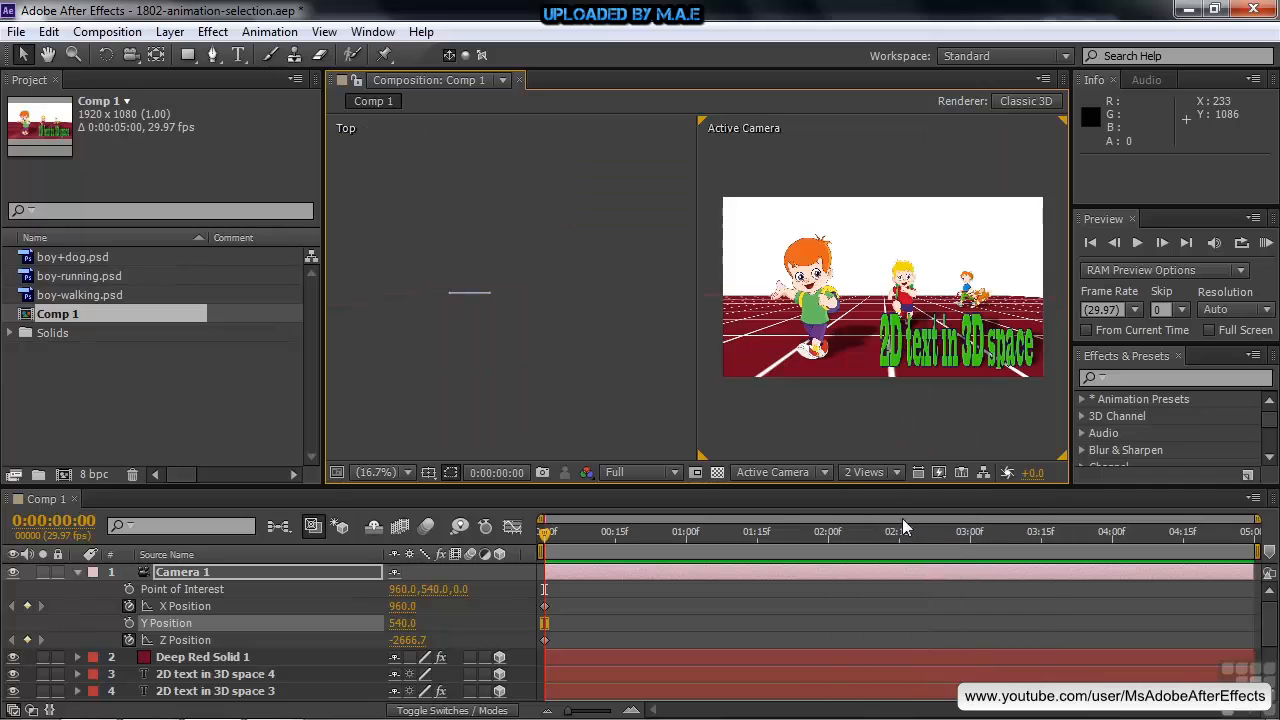
{"action": "left_click", "coordinate": [607, 424]}
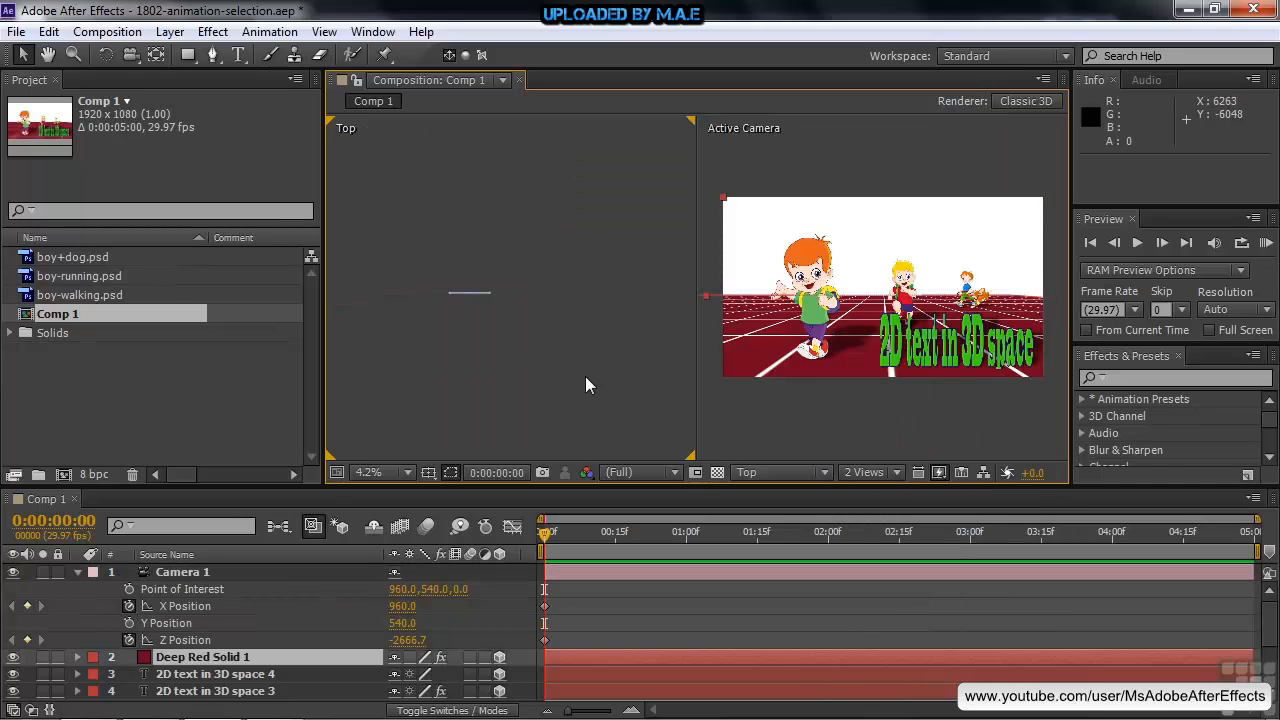
{"action": "key", "text": "space"}
{"action": "left_click_drag", "start_coordinate": [555, 383], "coordinate": [598, 310]}
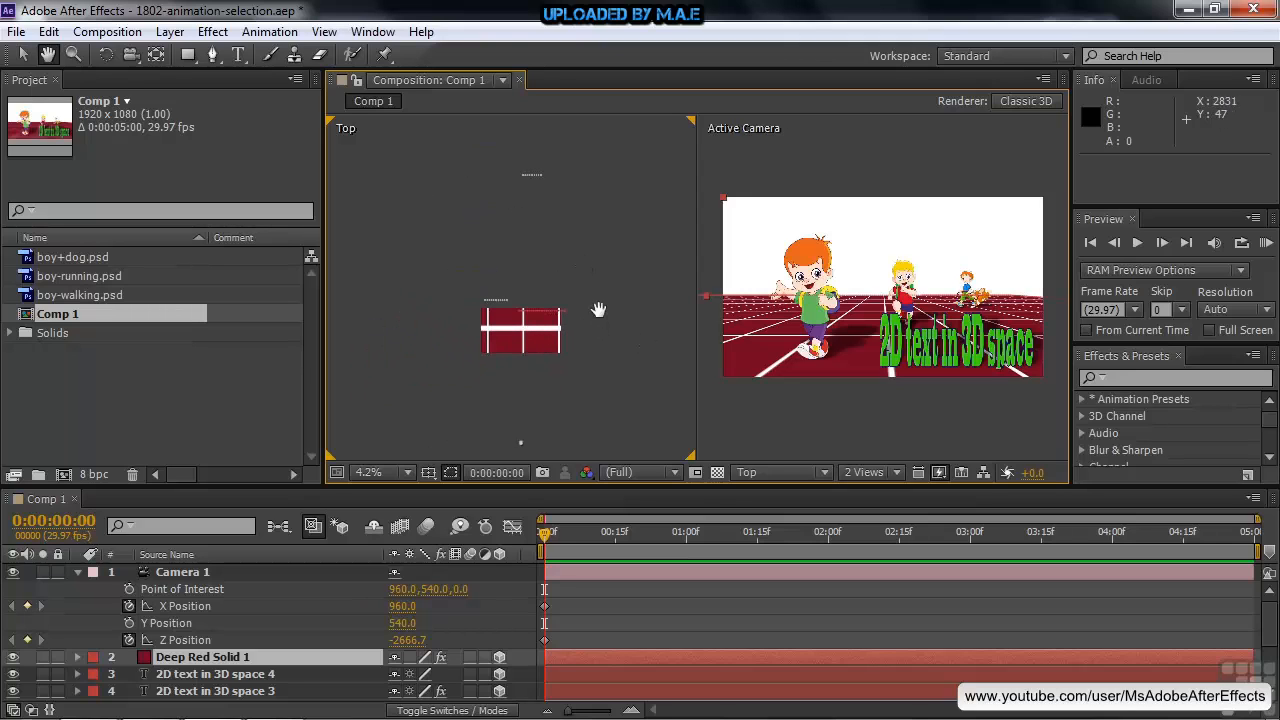
{"action": "left_click", "coordinate": [180, 572]}
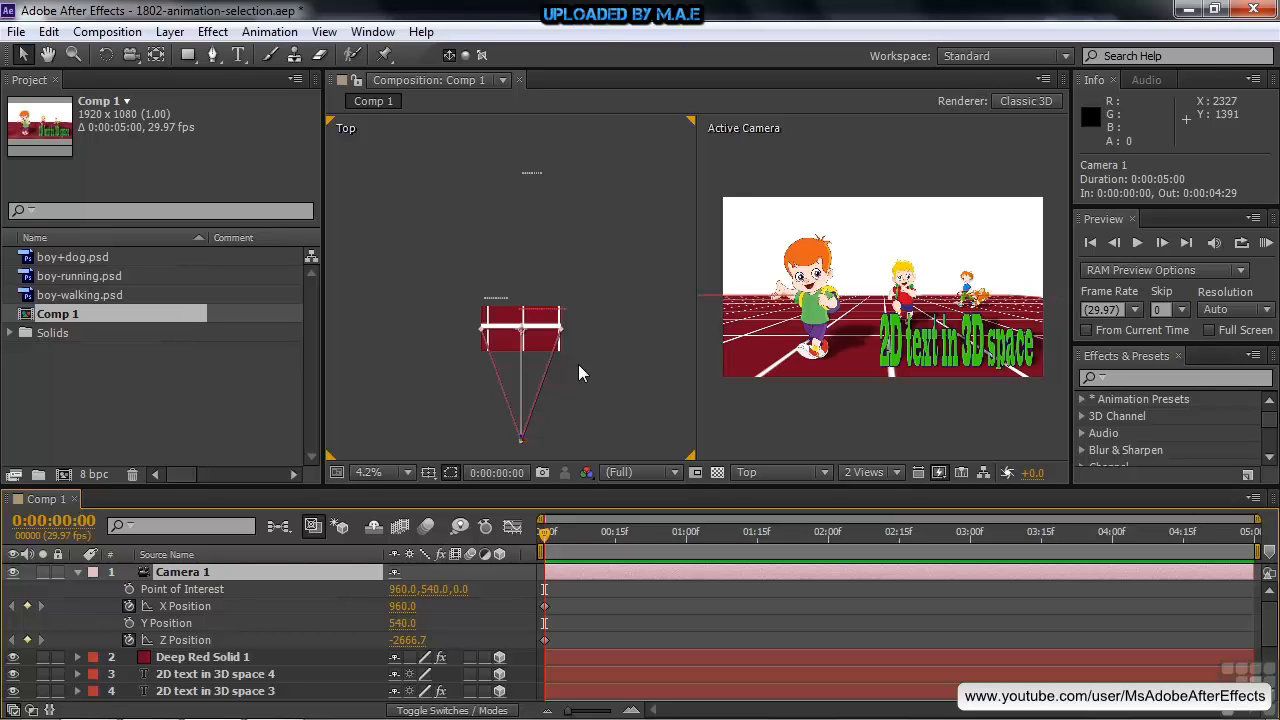
At 0:00:00:27, move the camera in the Top view to about X 1272, Z 861 to face the running boy
{"action": "left_click_drag", "start_coordinate": [546, 536], "coordinate": [672, 550]}
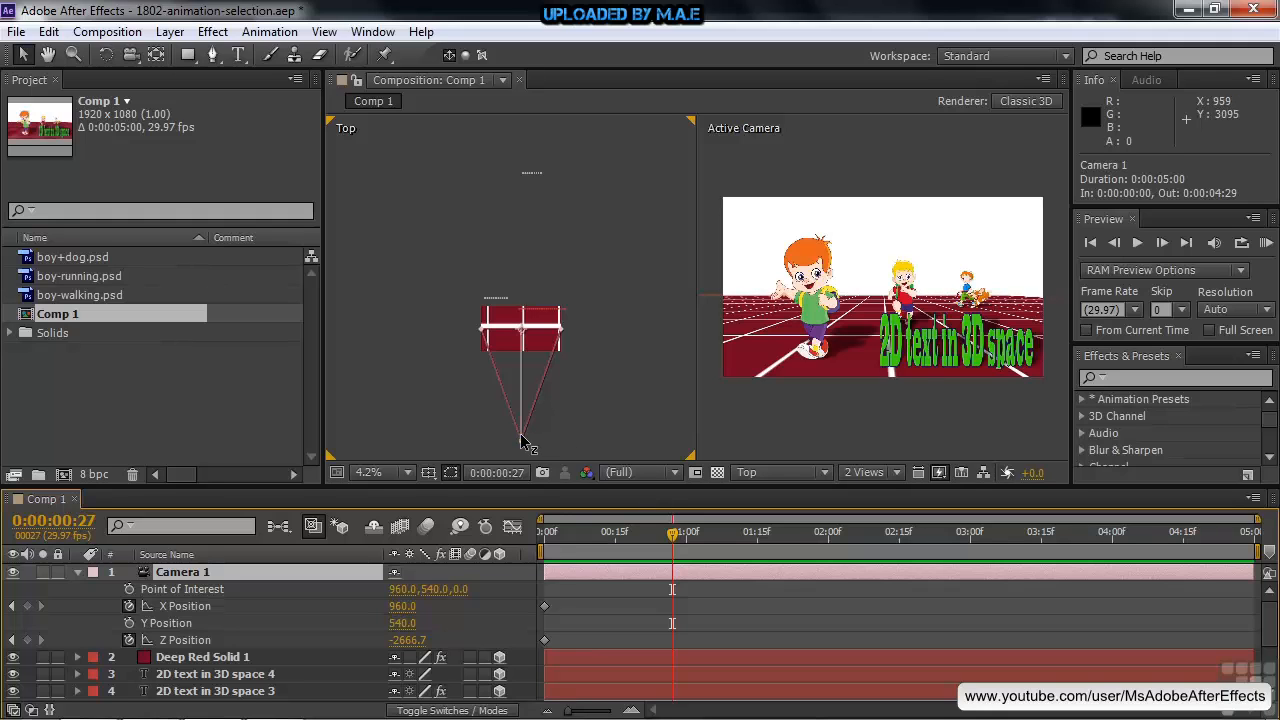
{"action": "left_click_drag", "start_coordinate": [521, 440], "coordinate": [520, 320]}
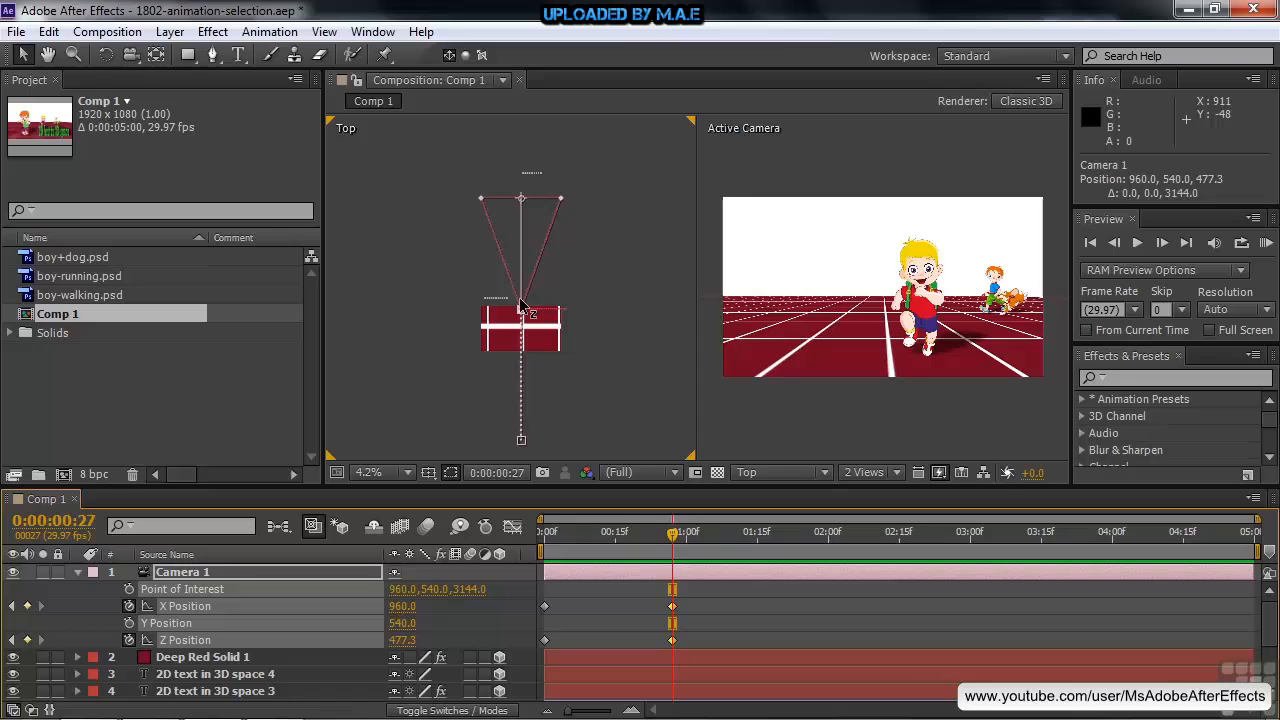
{"action": "mouse_move", "coordinate": [520, 305]}
{"action": "left_mouse_down"}
{"action": "mouse_move", "coordinate": [520, 286]}
{"action": "mouse_move", "coordinate": [520, 310]}
{"action": "mouse_move", "coordinate": [540, 297]}
{"action": "left_mouse_up"}
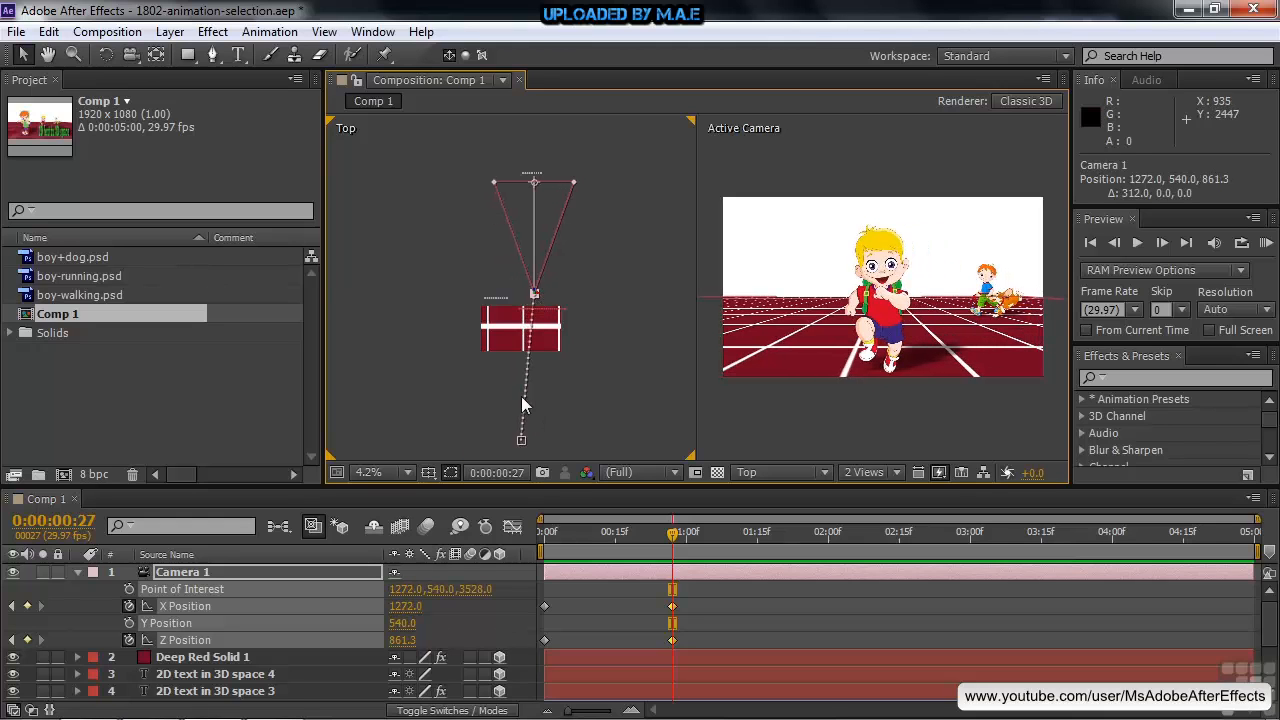
{"action": "key", "text": "ctrl+s"}
At 0:00:01:18, move the camera in the Top view to about X 3408, Z 4077 to face the boy with the dog
{"action": "mouse_move", "coordinate": [672, 532]}
{"action": "left_mouse_down"}
{"action": "mouse_move", "coordinate": [543, 538]}
{"action": "mouse_move", "coordinate": [673, 548]}
{"action": "left_mouse_up"}
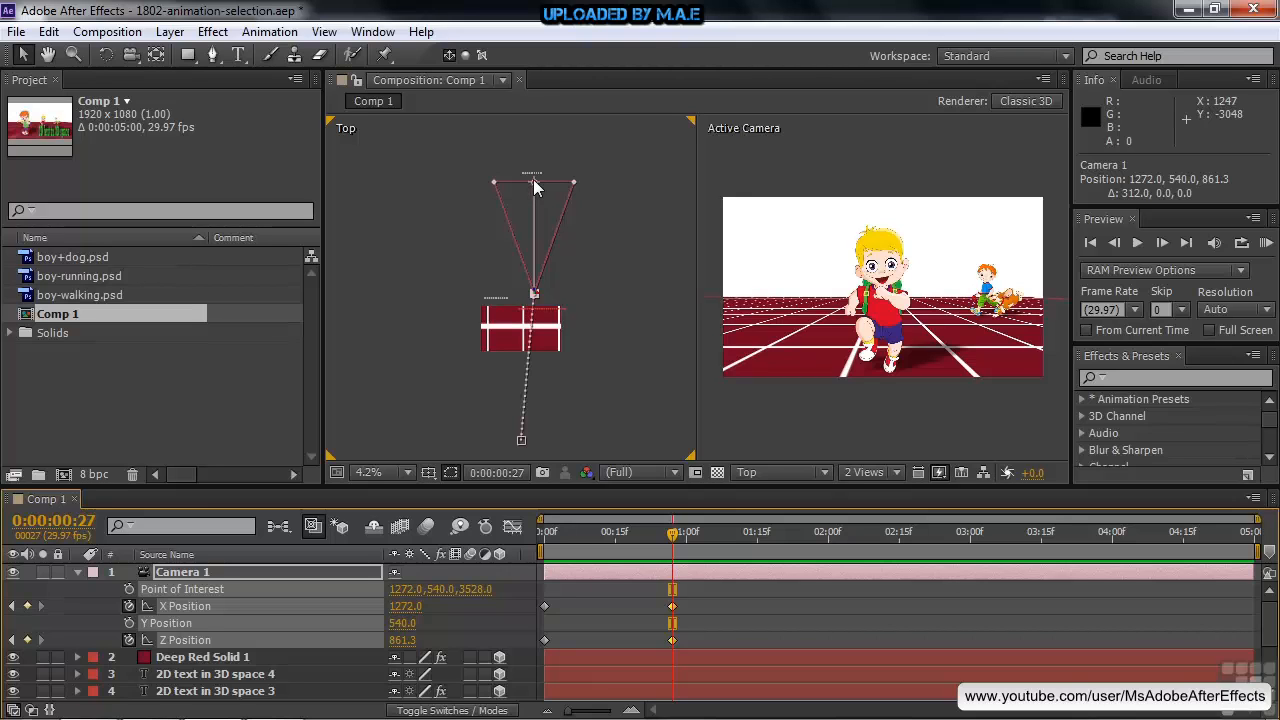
{"action": "left_click", "coordinate": [678, 538]}
{"action": "left_click_drag", "start_coordinate": [716, 538], "coordinate": [769, 550]}
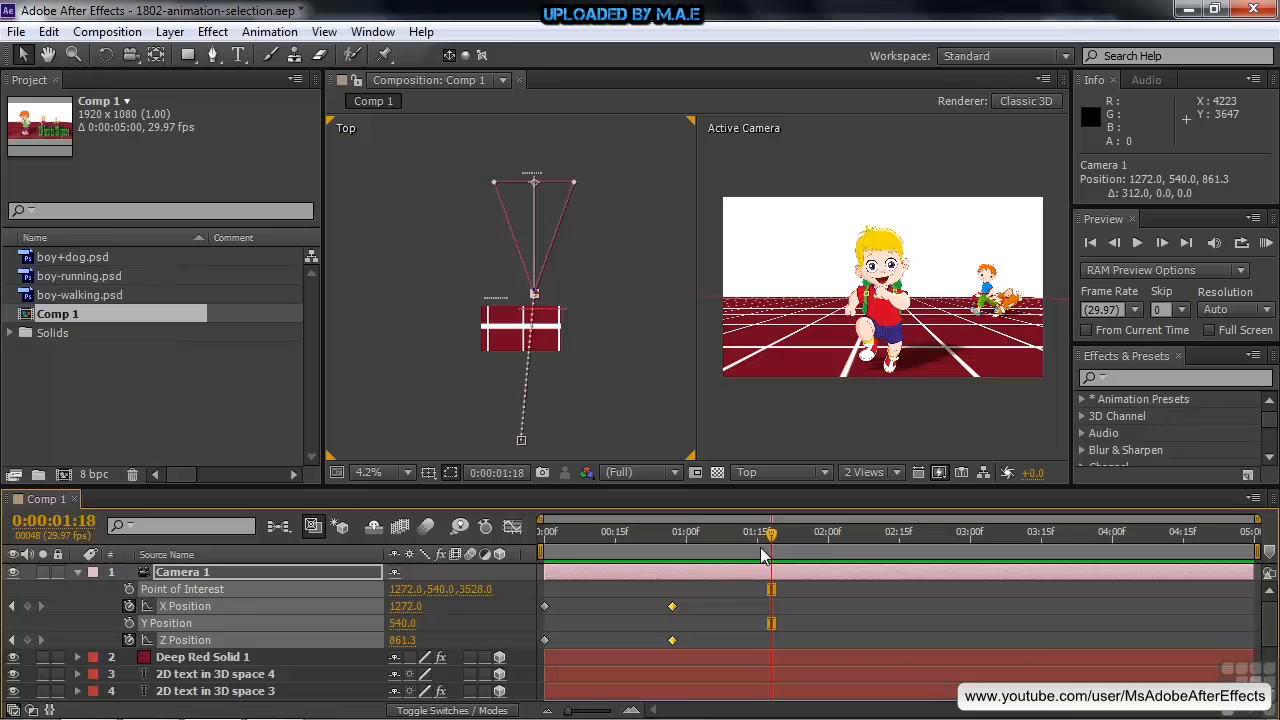
{"action": "left_click_drag", "start_coordinate": [535, 293], "coordinate": [537, 193]}
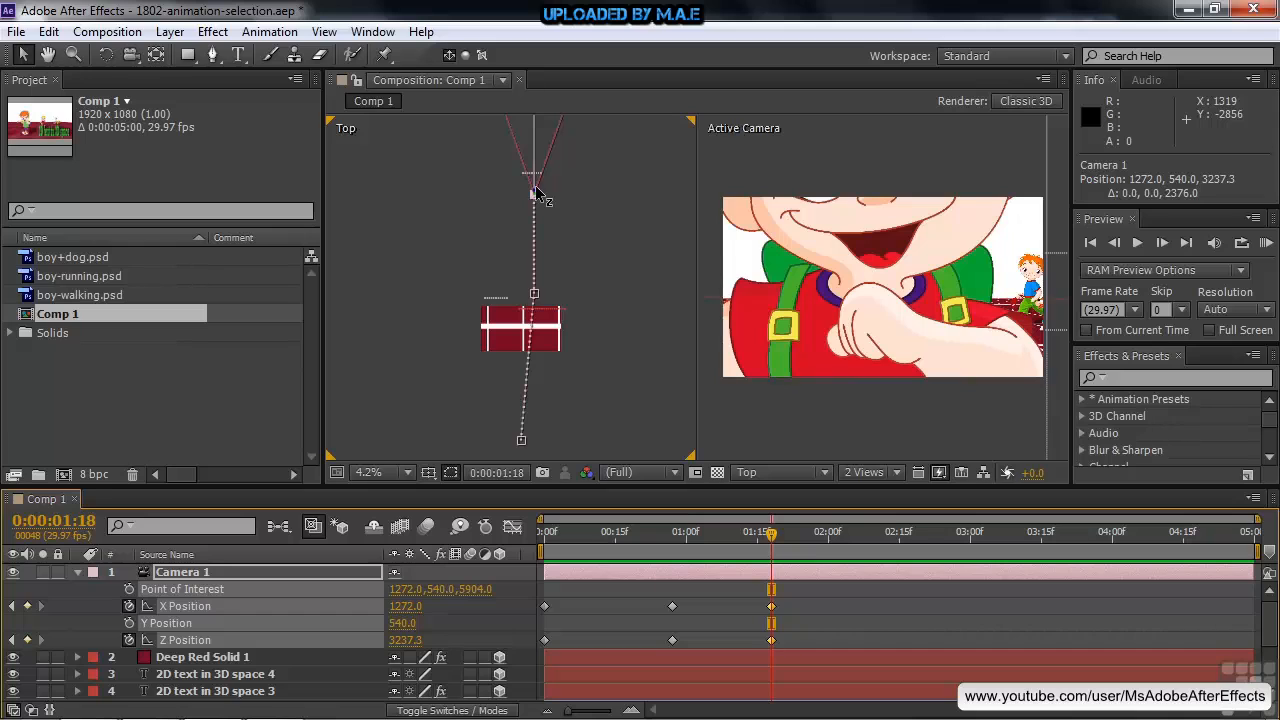
{"action": "key", "text": "h"}
{"action": "left_click_drag", "start_coordinate": [638, 200], "coordinate": [614, 394]}
{"action": "key", "text": "v"}
{"action": "left_click_drag", "start_coordinate": [520, 386], "coordinate": [618, 362]}
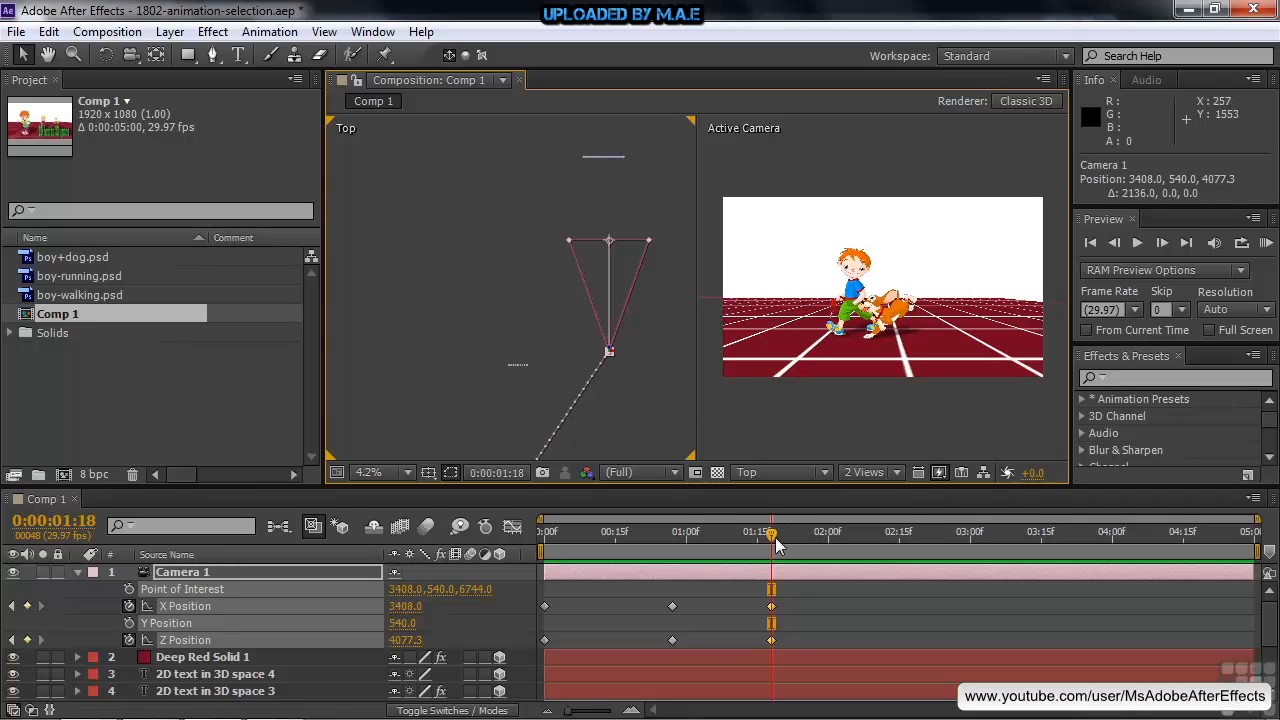
Move the camera straight forward to about Z 9429 at 0:00:02:06 and to about Z 12333 at 0:00:02:23
{"action": "left_click", "coordinate": [859, 550]}
{"action": "left_click_drag", "start_coordinate": [609, 352], "coordinate": [609, 127]}
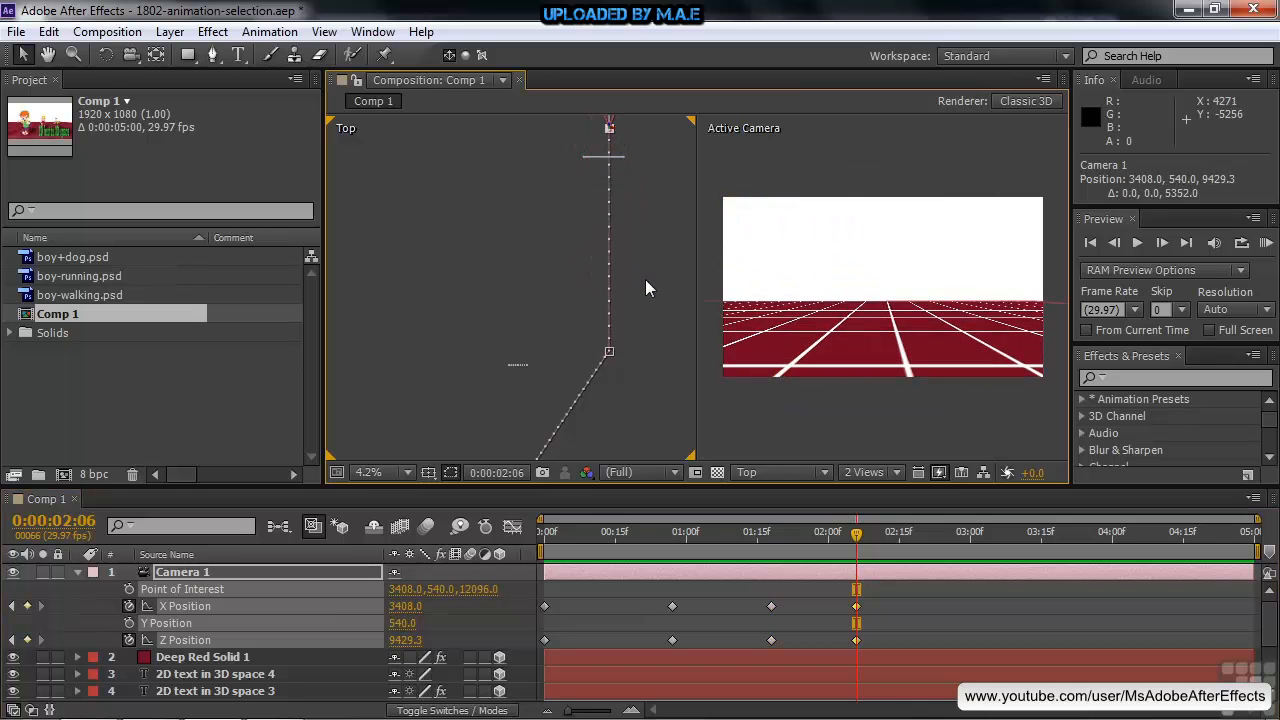
{"action": "left_click_drag", "start_coordinate": [651, 263], "coordinate": [630, 467]}
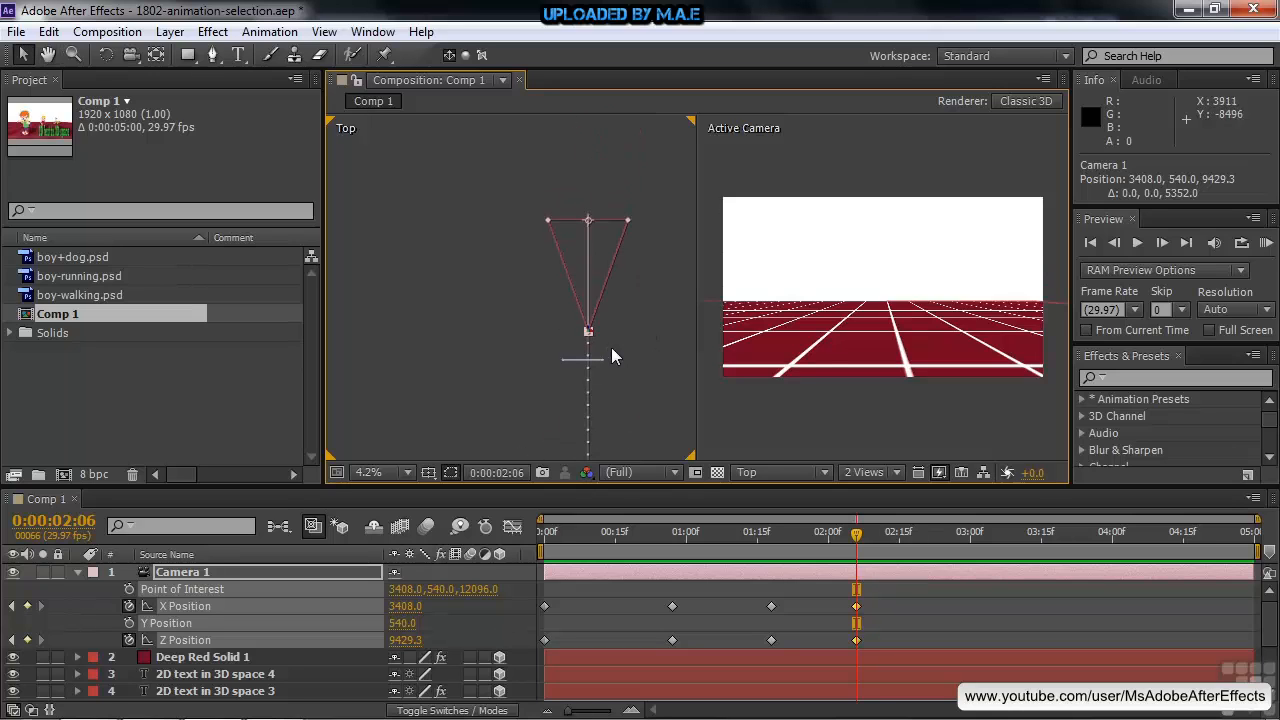
{"action": "left_click_drag", "start_coordinate": [856, 535], "coordinate": [936, 552]}
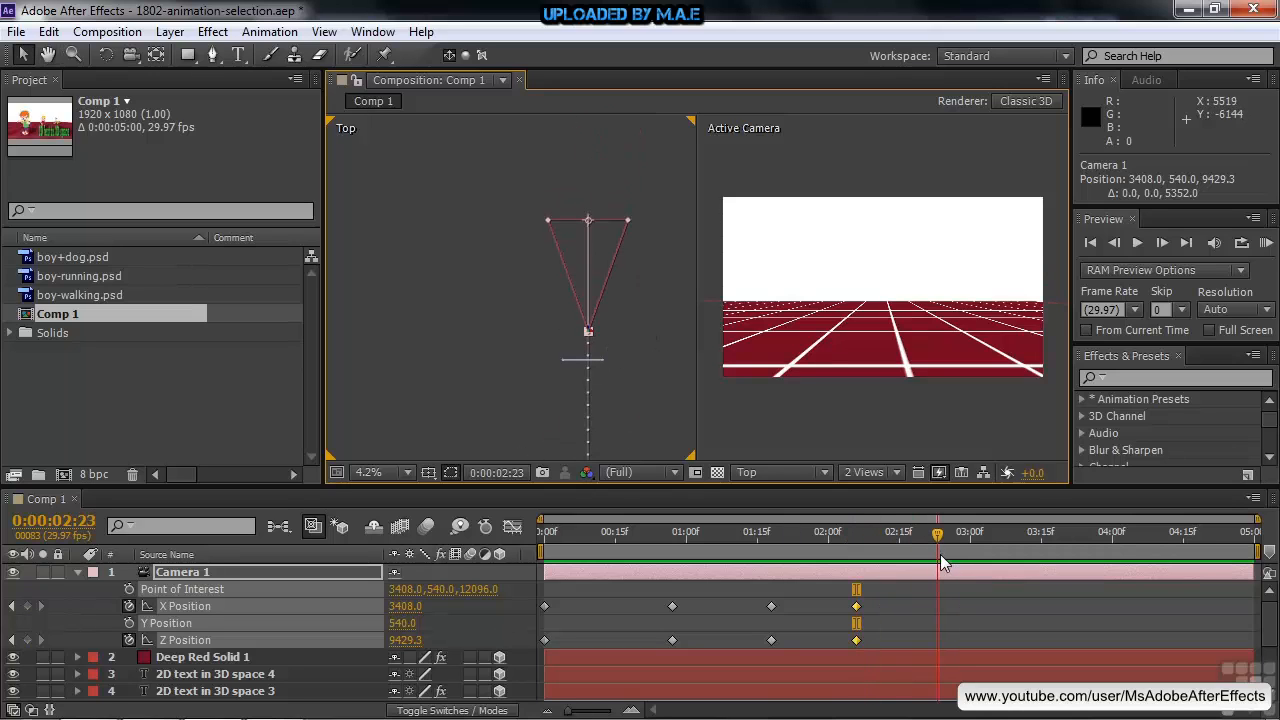
{"action": "left_click_drag", "start_coordinate": [590, 328], "coordinate": [590, 208]}
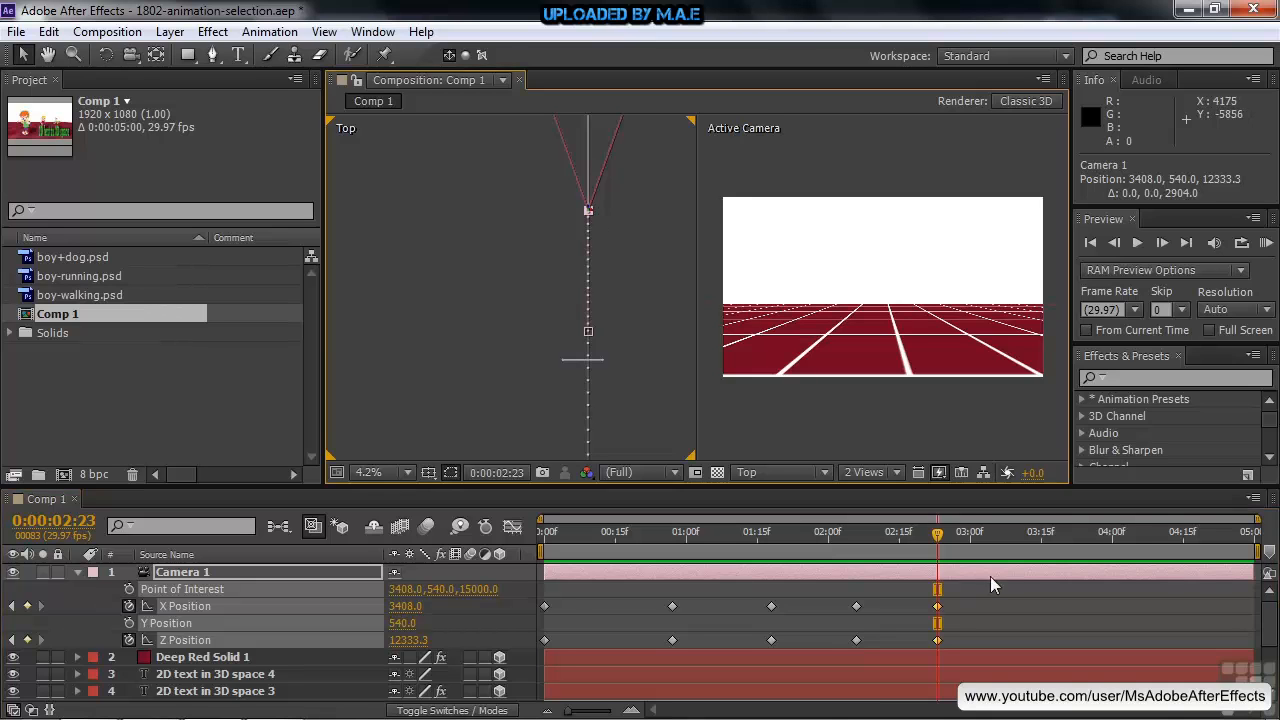
Return to 0:00:00:00, examine Camera 1's motion path and starting direction in the Top view, and deselect the layer
{"action": "left_click_drag", "start_coordinate": [933, 530], "coordinate": [517, 561]}
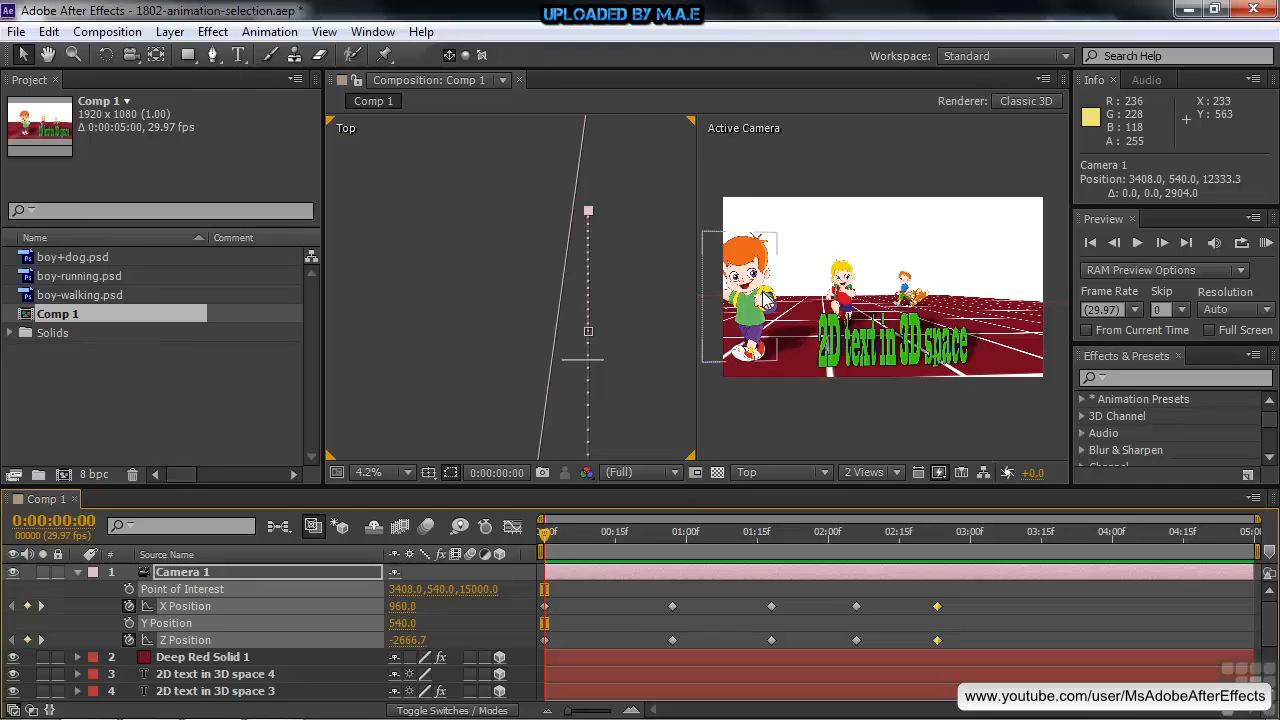
{"action": "key", "text": "space"}
{"action": "left_click_drag", "start_coordinate": [637, 154], "coordinate": [635, 293]}
{"action": "key", "text": "space"}
{"action": "left_click_drag", "start_coordinate": [641, 341], "coordinate": [642, 174]}
{"action": "left_click_drag", "start_coordinate": [668, 320], "coordinate": [666, 191]}
{"action": "left_click_drag", "start_coordinate": [668, 316], "coordinate": [666, 220]}
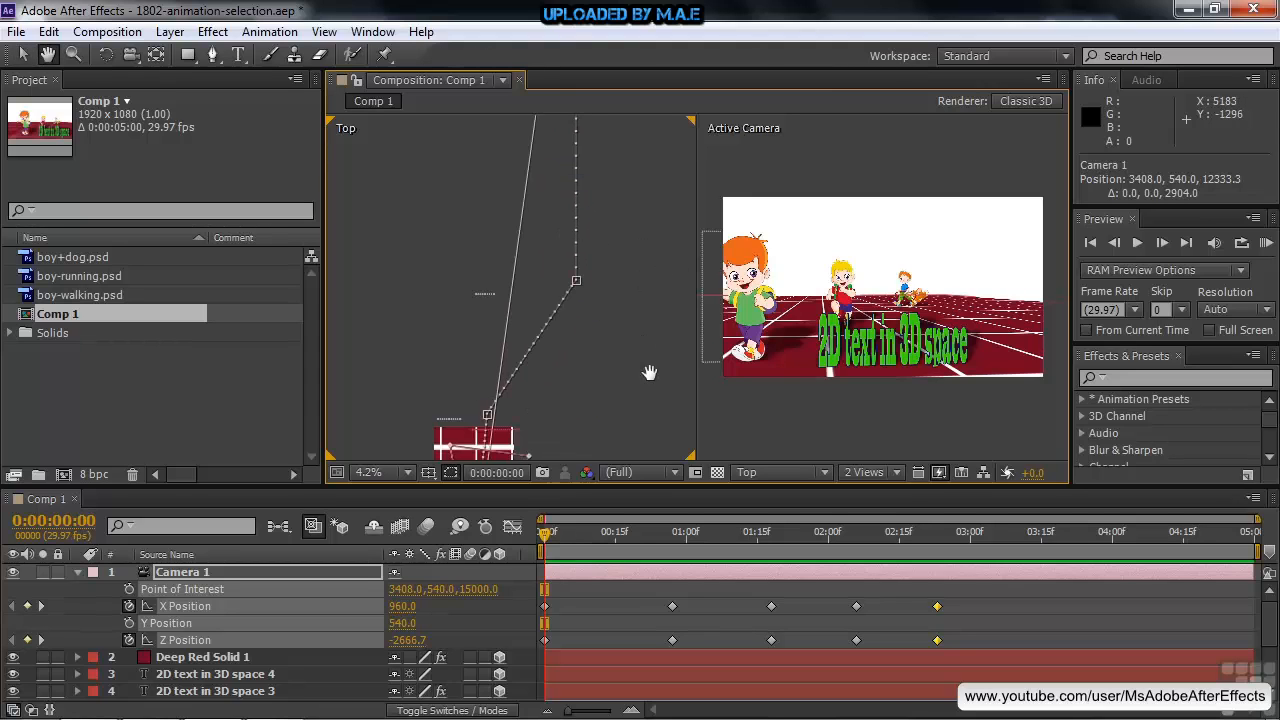
{"action": "left_click_drag", "start_coordinate": [651, 366], "coordinate": [650, 298]}
{"action": "key", "text": "space"}
{"action": "left_click_drag", "start_coordinate": [548, 545], "coordinate": [537, 582]}
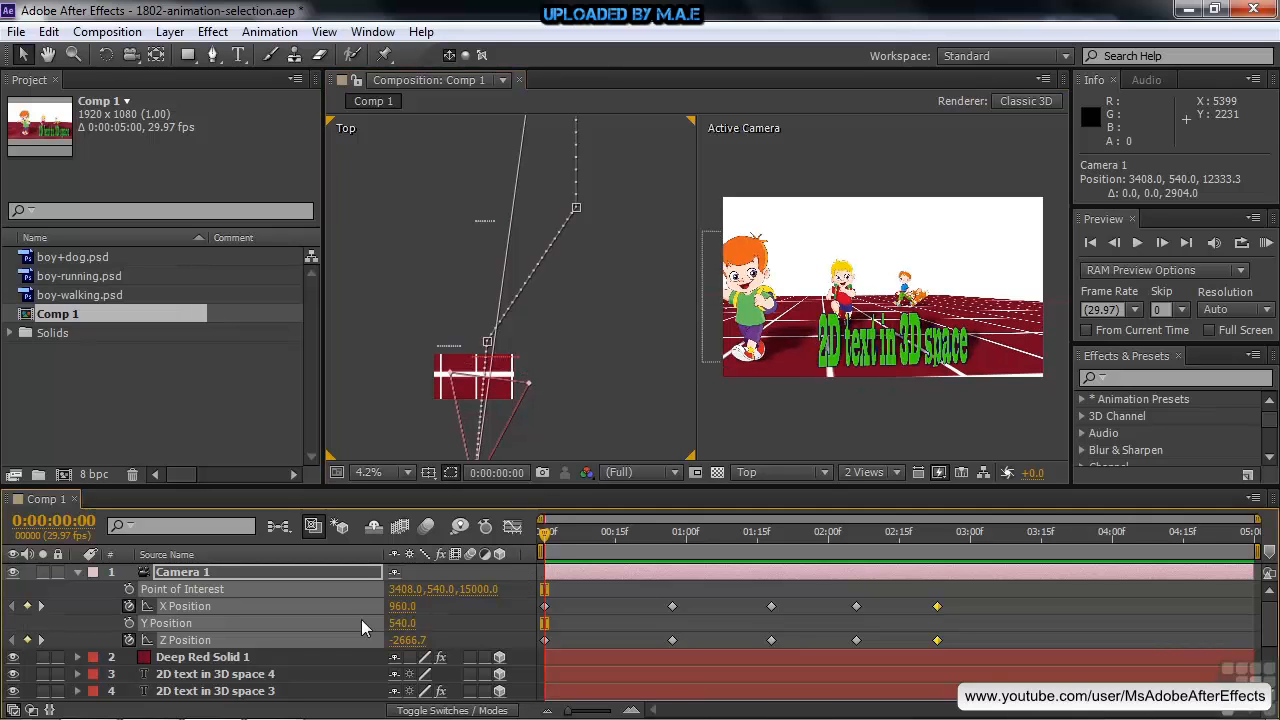
{"action": "left_click", "coordinate": [80, 592]}
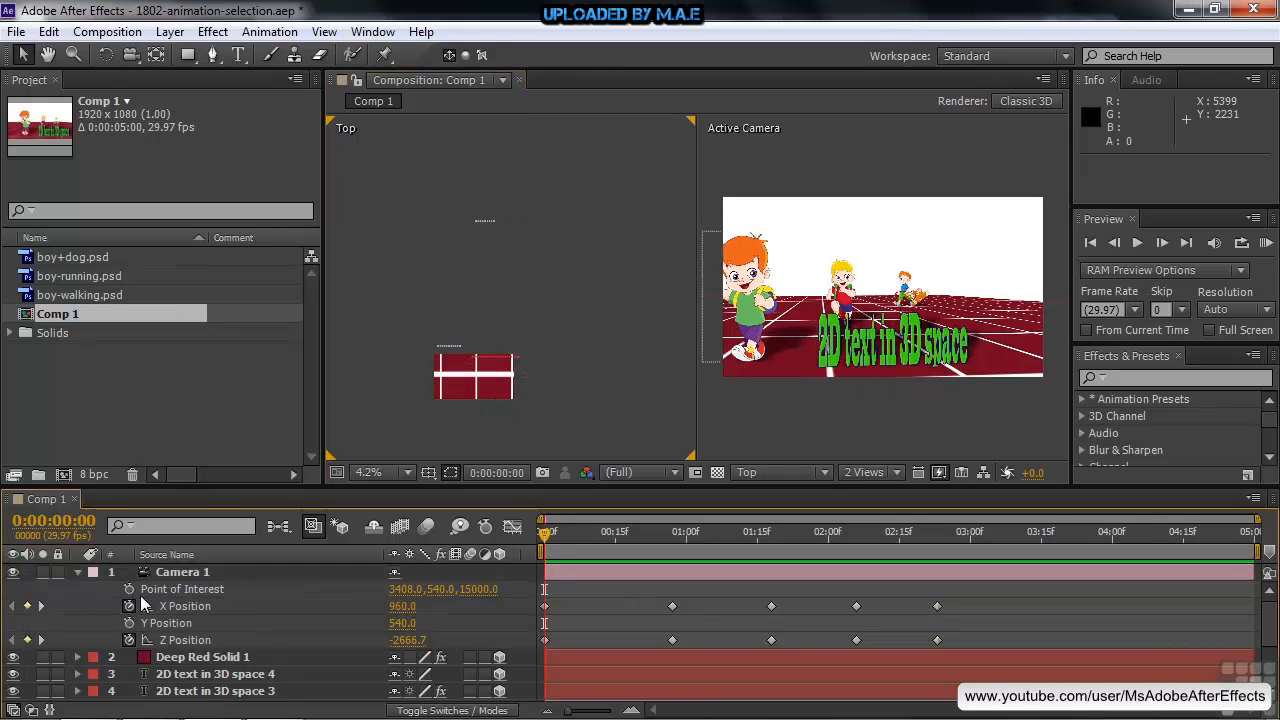
Start keyframing Camera 1's Point of Interest at 0:00:00:00 and move it in the Top view to about X 1368, Z 15336
{"action": "left_click", "coordinate": [129, 589]}
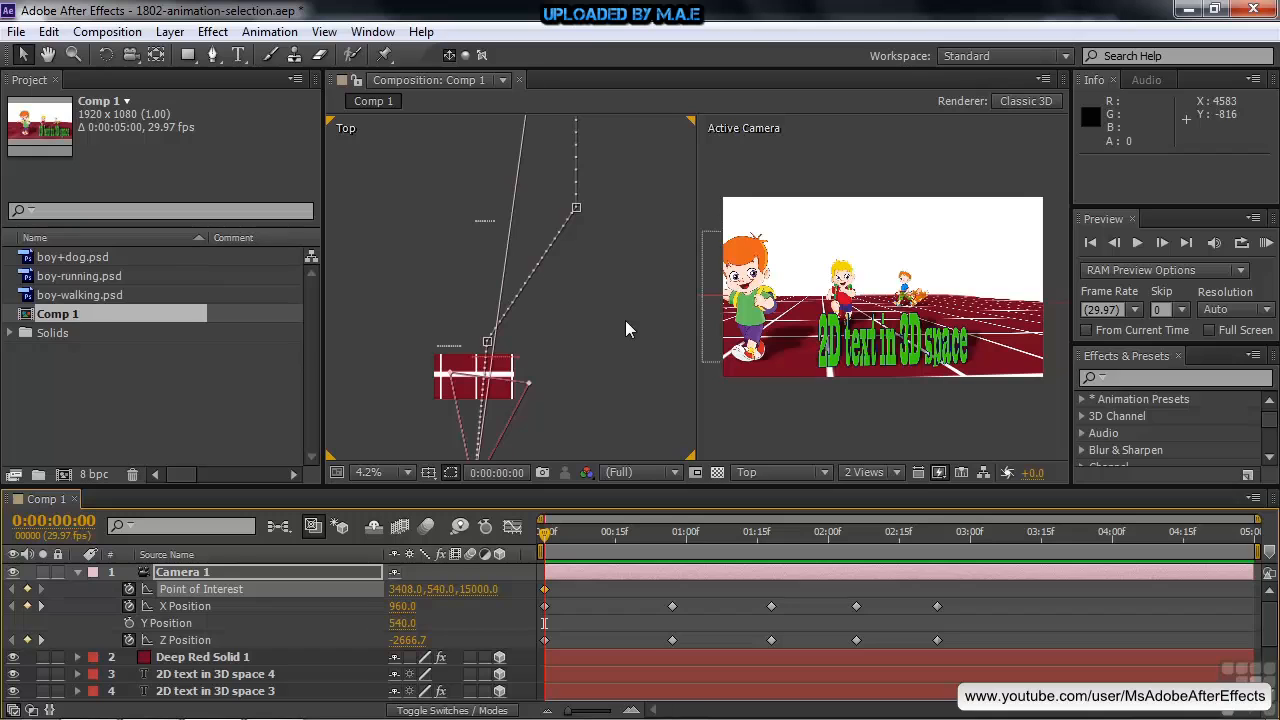
{"action": "key", "text": "h"}
{"action": "left_click_drag", "start_coordinate": [633, 228], "coordinate": [640, 366]}
{"action": "left_click_drag", "start_coordinate": [632, 257], "coordinate": [612, 363]}
{"action": "left_click_drag", "start_coordinate": [642, 231], "coordinate": [623, 305]}
{"action": "key", "text": "v"}
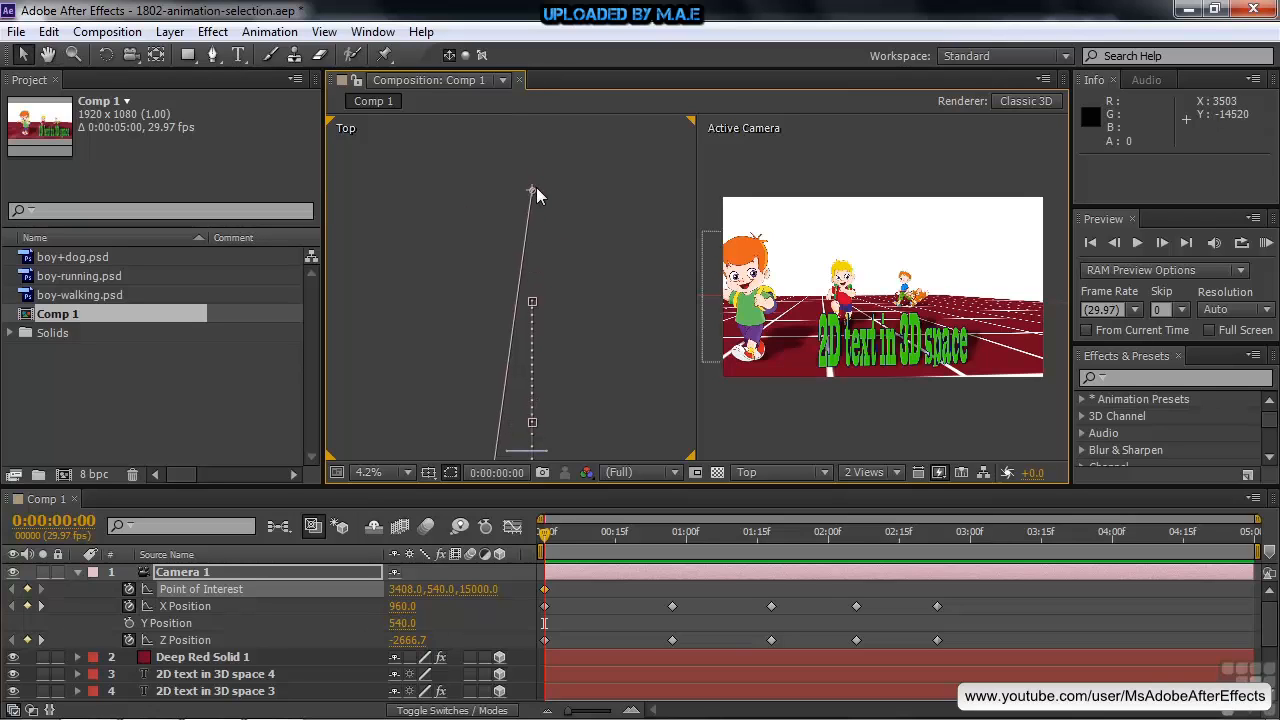
{"action": "left_click_drag", "start_coordinate": [534, 193], "coordinate": [447, 176]}
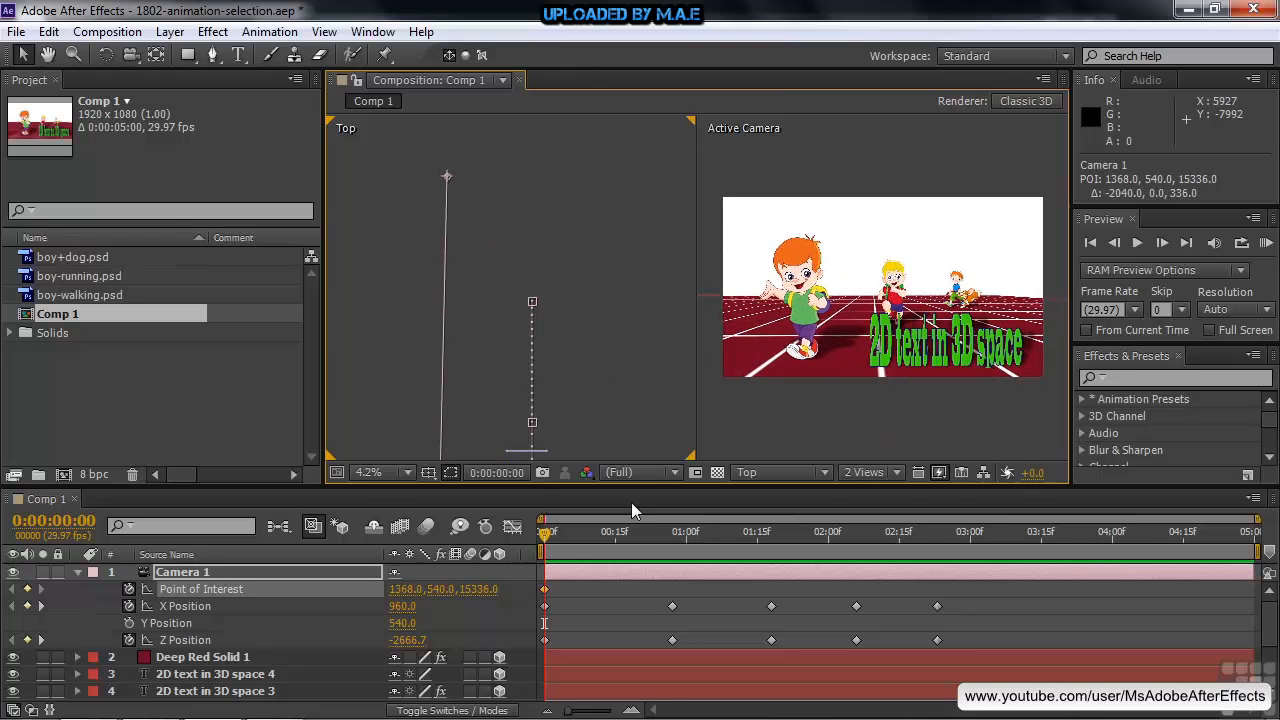
Add a Point of Interest keyframe at 0:00:00:27 and move the point to about X 3432, Z 15096 at 0:00:01:18
{"action": "left_click", "coordinate": [40, 606]}
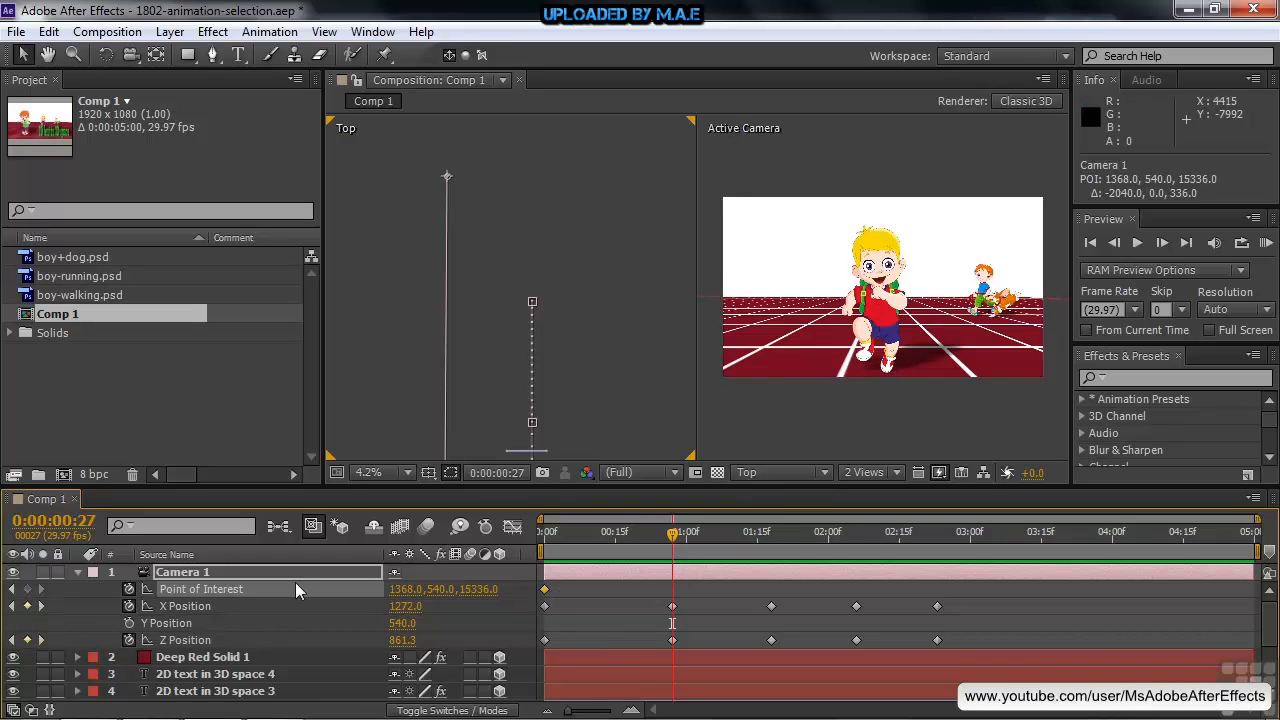
{"action": "left_click", "coordinate": [27, 589]}
{"action": "mouse_move", "coordinate": [677, 543]}
{"action": "left_mouse_down"}
{"action": "mouse_move", "coordinate": [531, 538]}
{"action": "mouse_move", "coordinate": [688, 544]}
{"action": "left_mouse_up"}
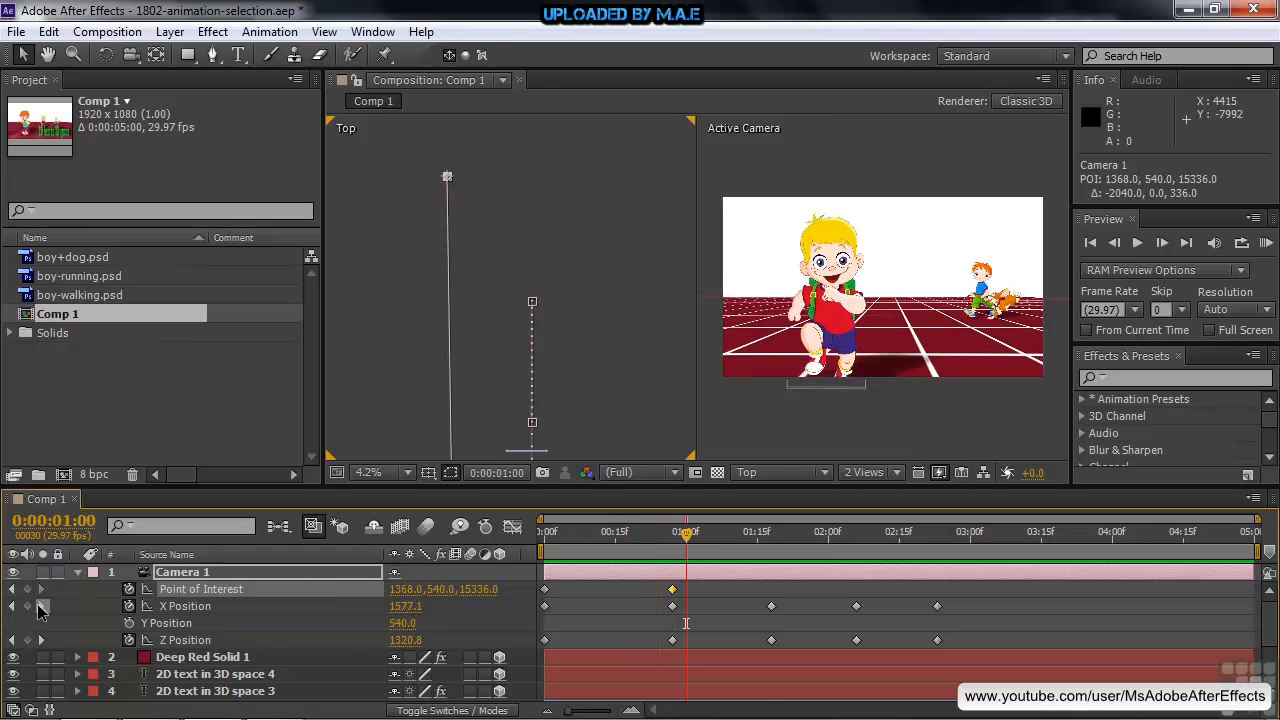
{"action": "left_click", "coordinate": [41, 606]}
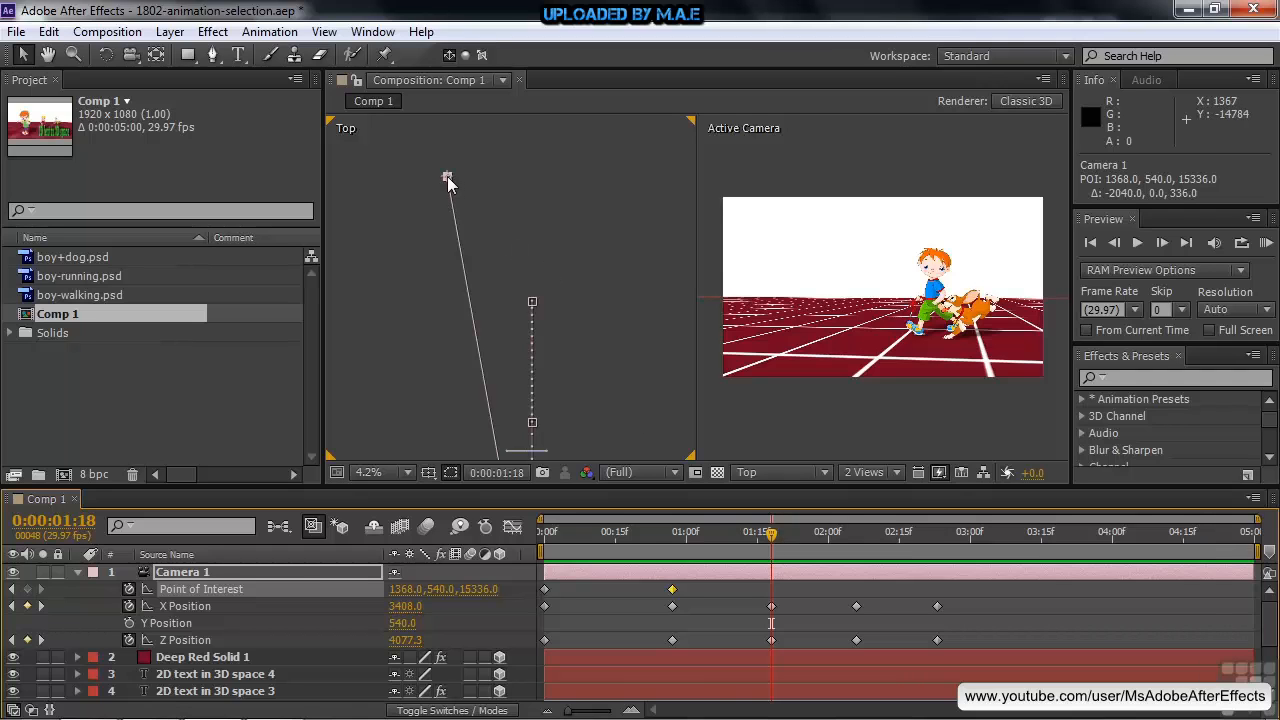
{"action": "left_click_drag", "start_coordinate": [447, 176], "coordinate": [534, 186]}
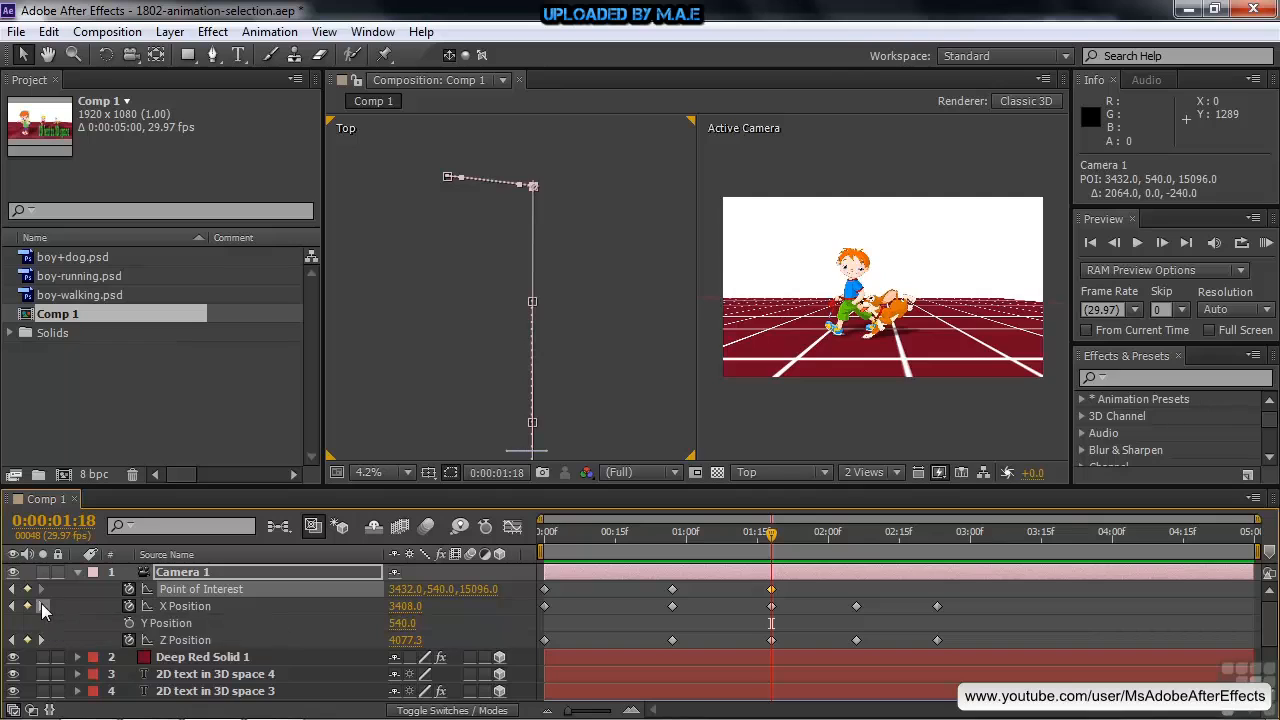
At 0:00:02:06, move the Point of Interest to about X 2016, Z 14712 and shift that keyframe to 0:00:02:13
{"action": "left_click", "coordinate": [41, 605]}
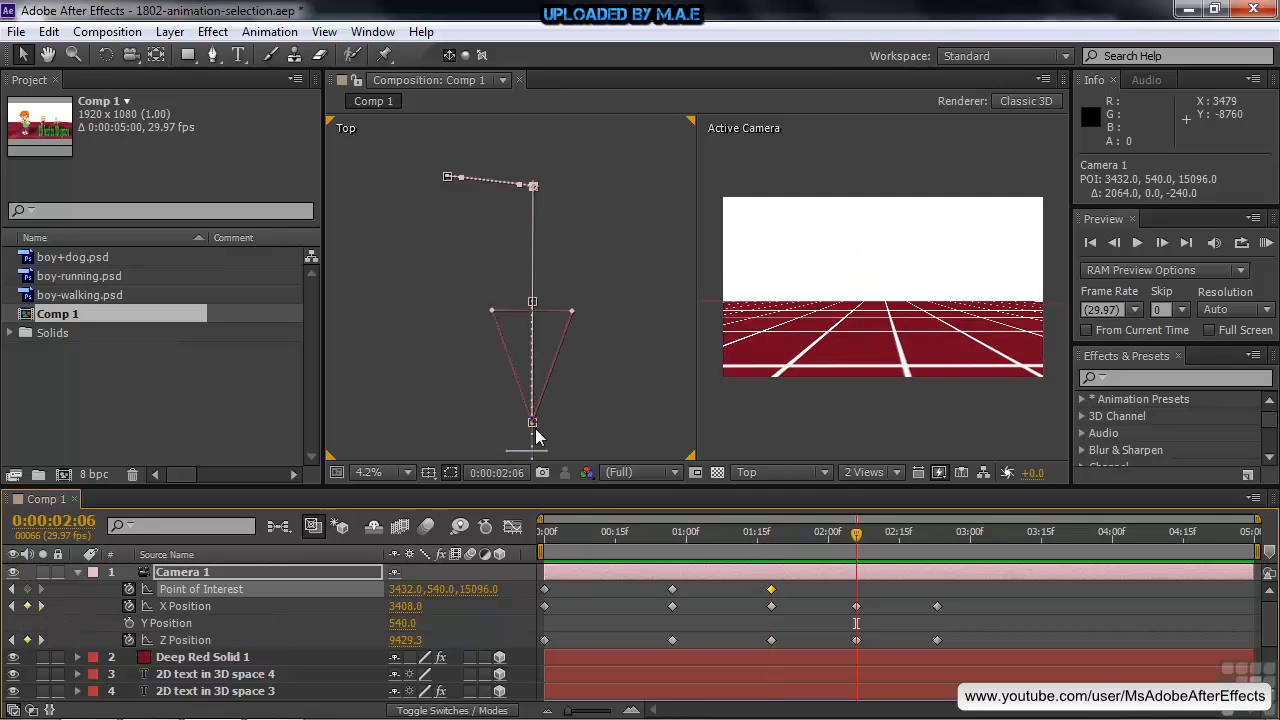
{"action": "left_click_drag", "start_coordinate": [532, 185], "coordinate": [474, 202]}
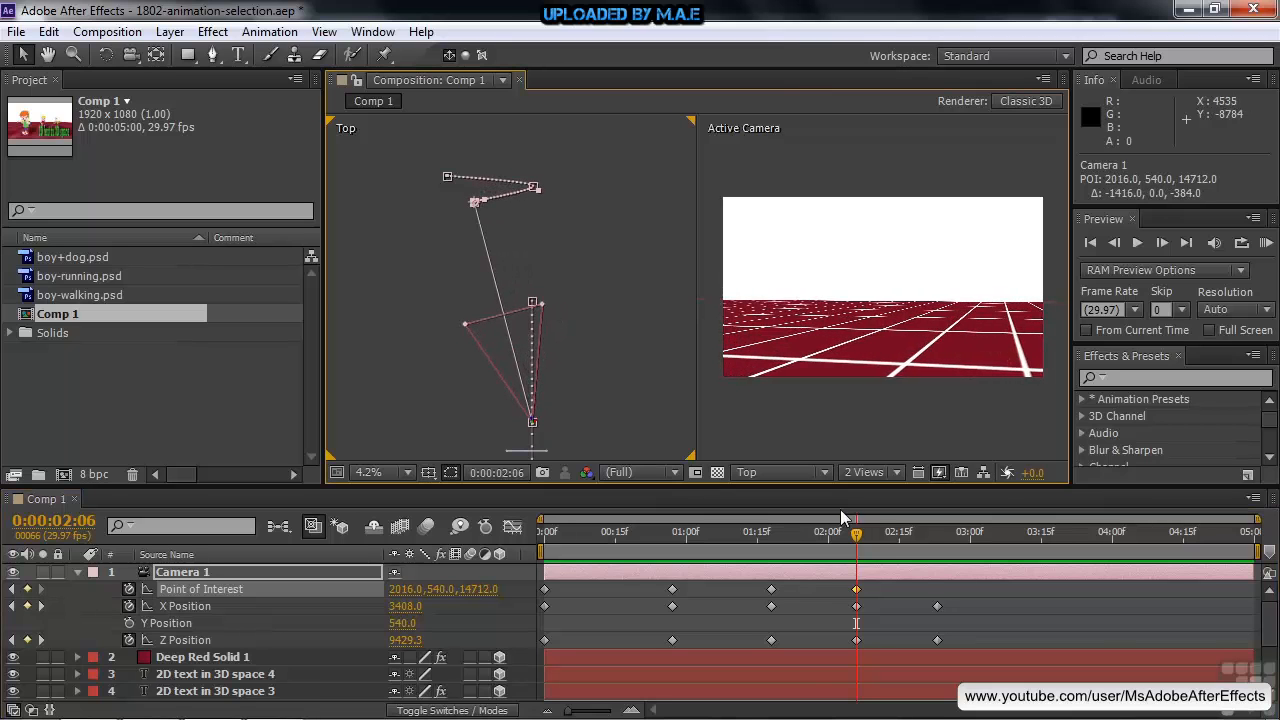
{"action": "left_click_drag", "start_coordinate": [860, 533], "coordinate": [890, 589]}
At 0:00:02:26, move the Point of Interest in the Top view to about X 648, Z 13440
{"action": "left_click", "coordinate": [812, 533]}
{"action": "left_click_drag", "start_coordinate": [801, 529], "coordinate": [943, 545]}
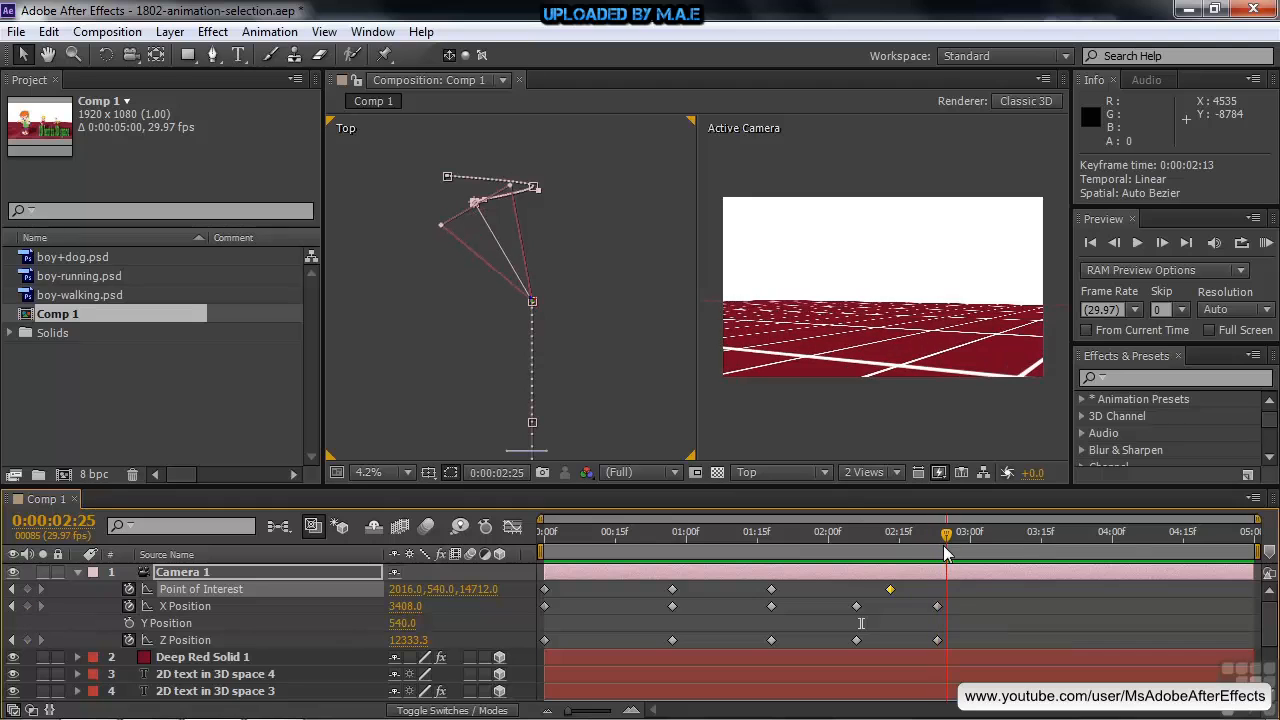
{"action": "left_click_drag", "start_coordinate": [470, 206], "coordinate": [417, 255]}
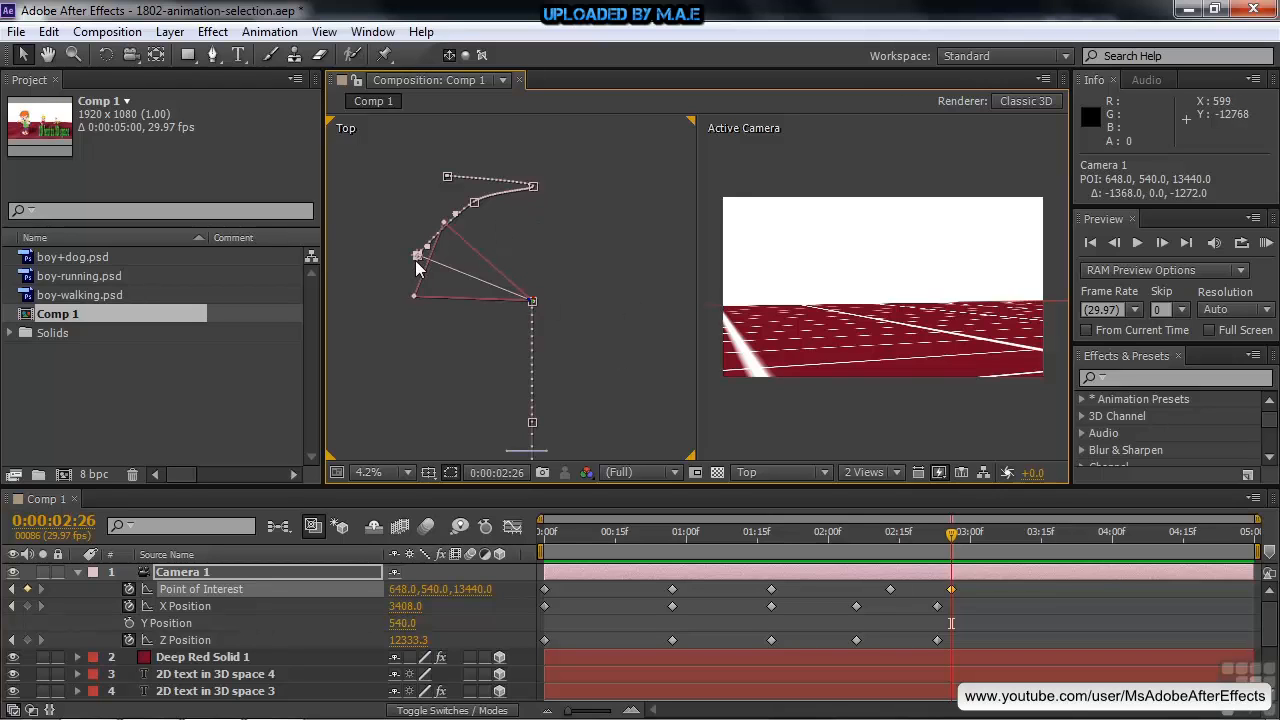
At 0:00:03:08, swing the Point of Interest back toward the characters and pull the whole camera back to about X 3630, Z 14142
{"action": "left_click", "coordinate": [975, 544]}
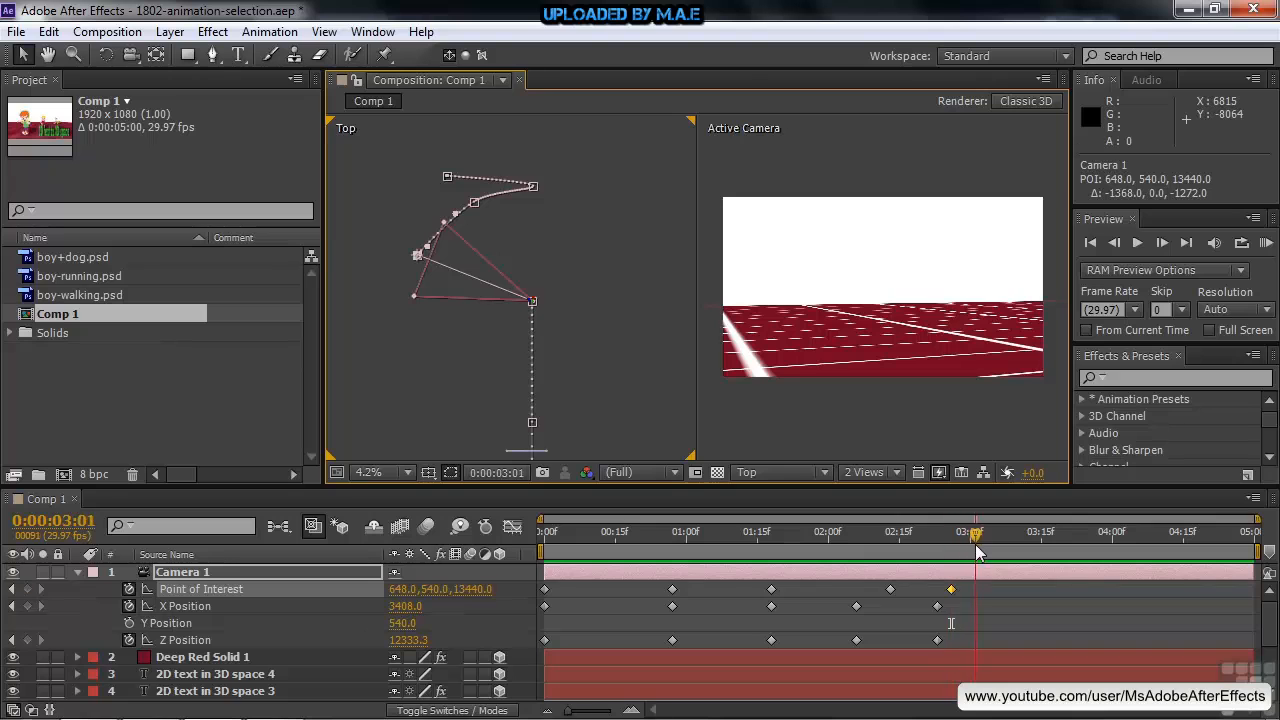
{"action": "left_click_drag", "start_coordinate": [418, 254], "coordinate": [519, 407]}
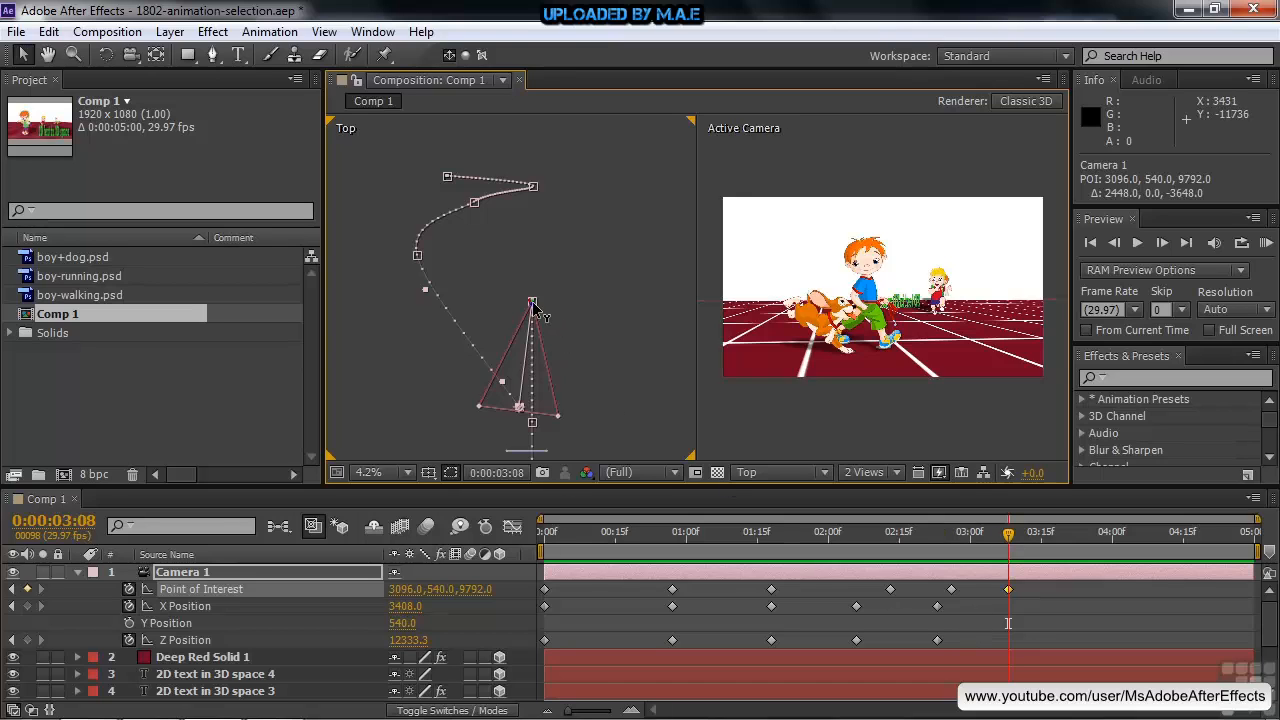
{"action": "left_click_drag", "start_coordinate": [532, 309], "coordinate": [541, 226]}
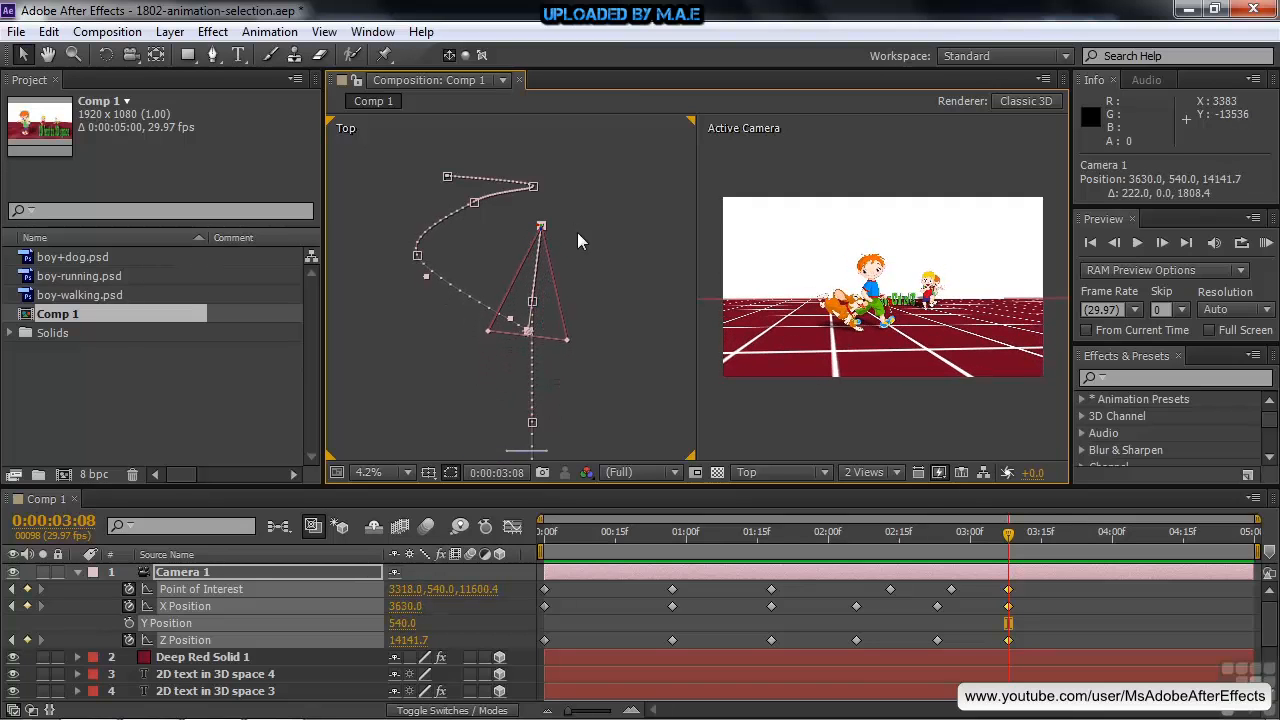
Start keyframing Camera 1's Y Position at 0:00:00:00 and add a second keyframe with the same value at 0:00:00:16
{"action": "left_click_drag", "start_coordinate": [1008, 532], "coordinate": [528, 580]}
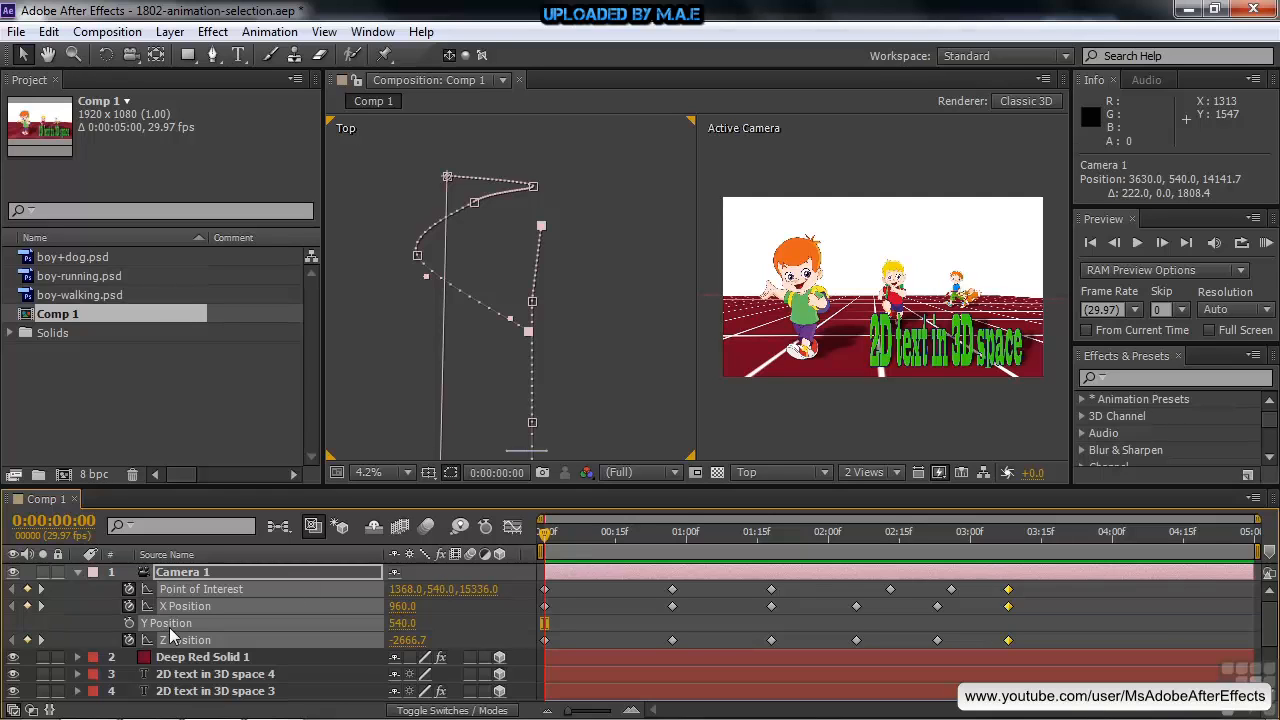
{"action": "left_click", "coordinate": [84, 621]}
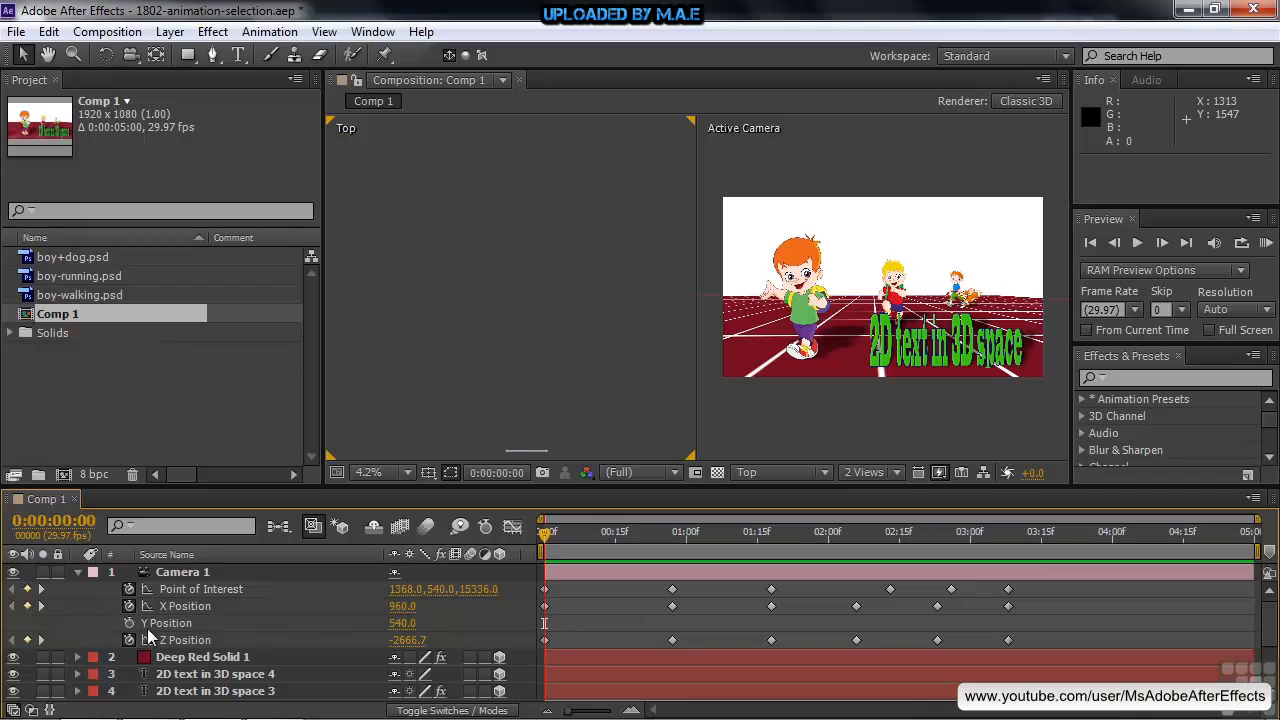
{"action": "left_click", "coordinate": [129, 623]}
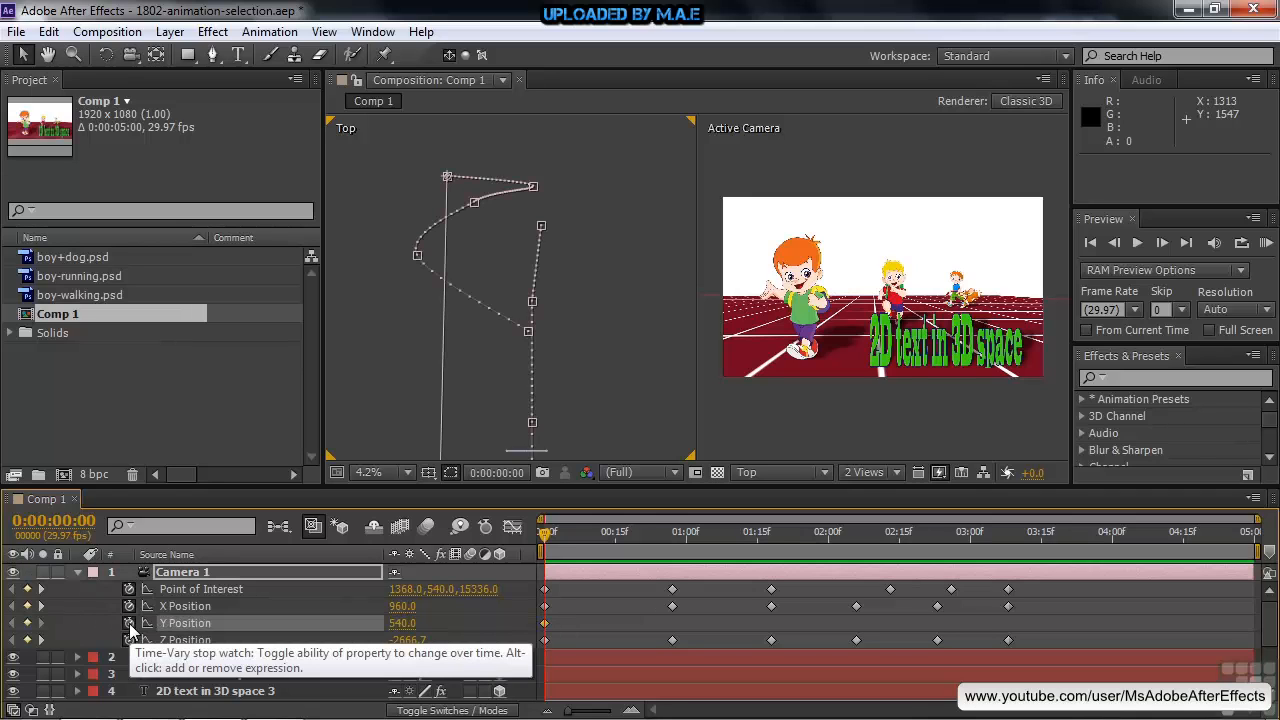
{"action": "left_click_drag", "start_coordinate": [546, 536], "coordinate": [623, 565]}
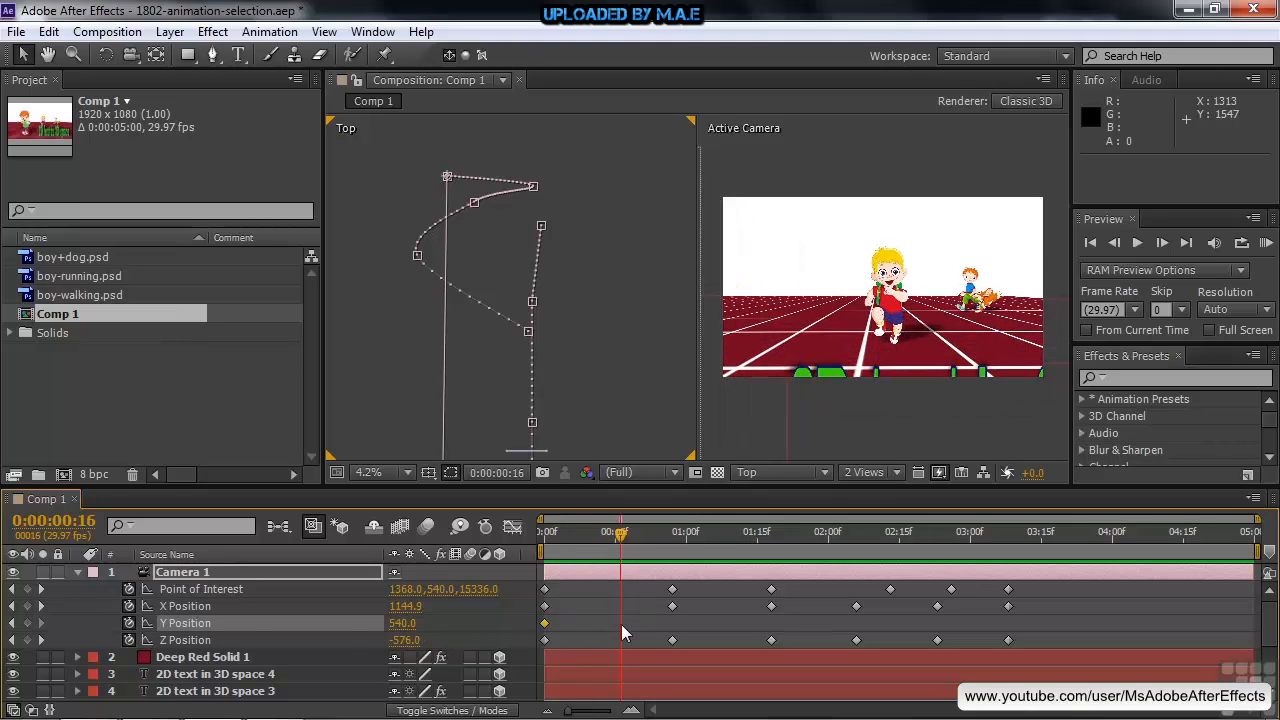
{"action": "left_click", "coordinate": [28, 622]}
Set the camera's Y Position to -600 at 0:00:01:03 and to 490 at 0:00:01:18
{"action": "left_click_drag", "start_coordinate": [618, 538], "coordinate": [702, 563]}
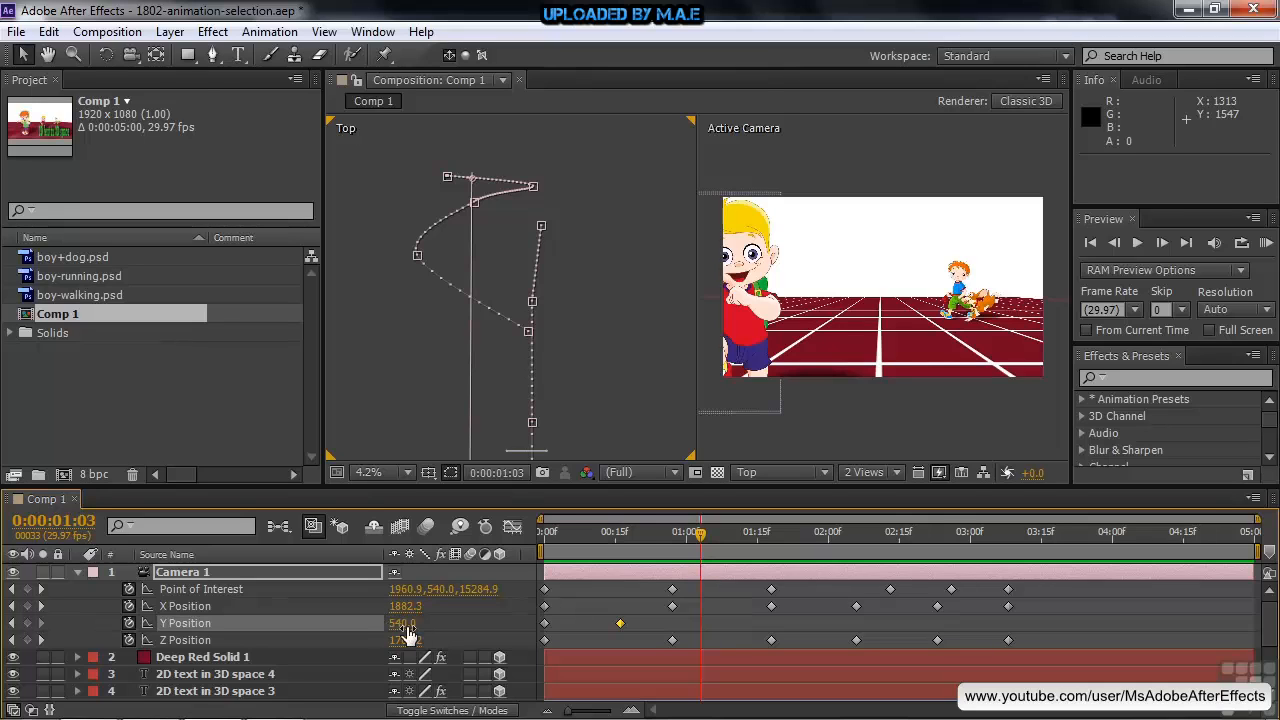
{"action": "left_click_drag", "start_coordinate": [402, 630], "coordinate": [292, 627]}
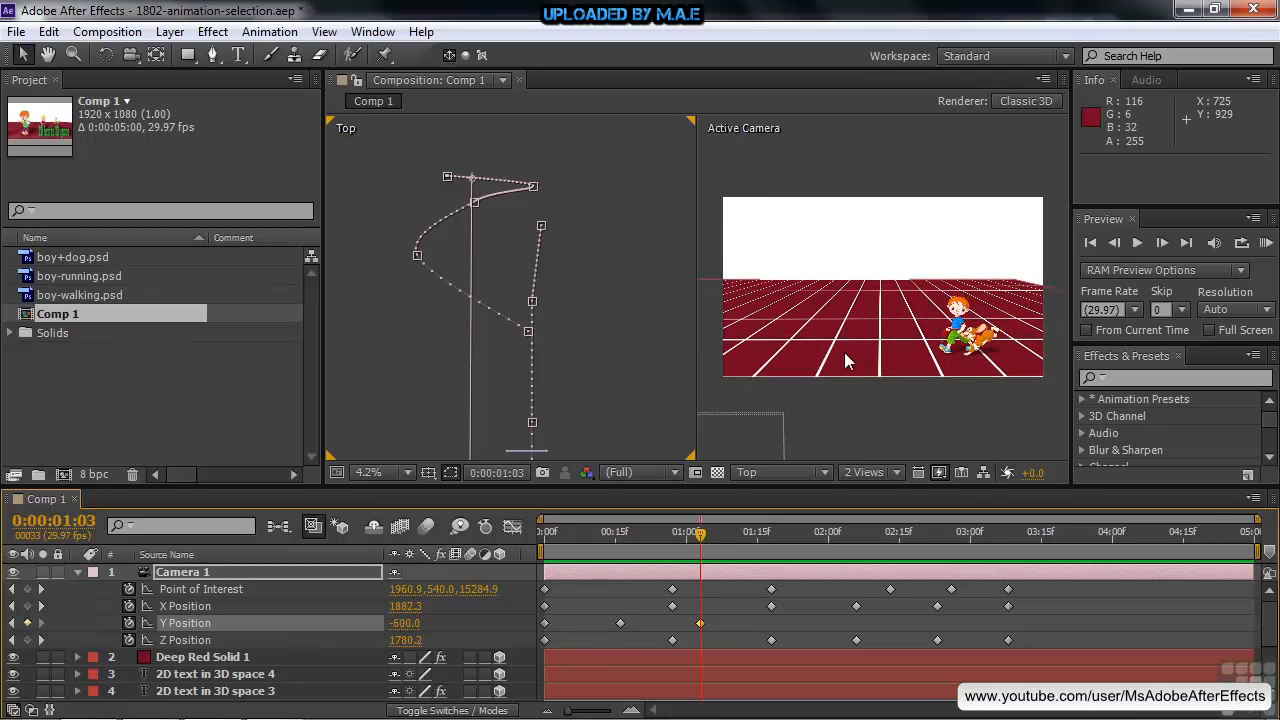
{"action": "left_click_drag", "start_coordinate": [704, 534], "coordinate": [773, 572]}
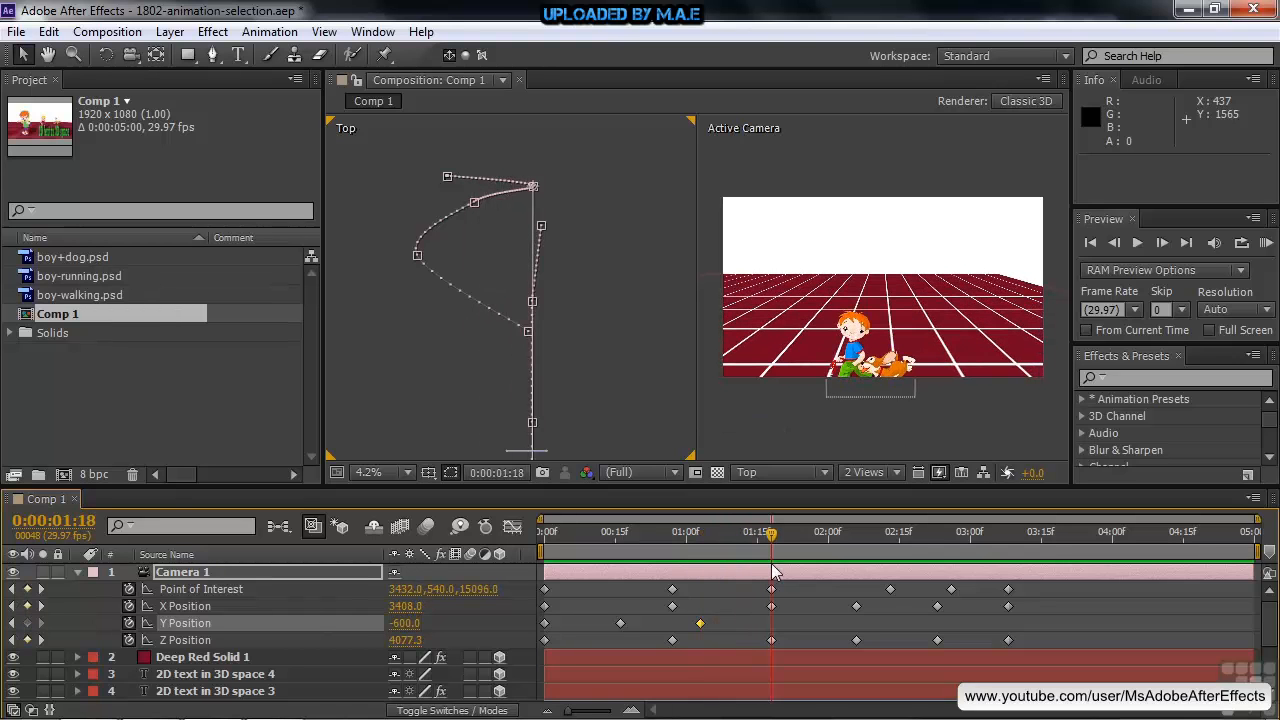
{"action": "left_click_drag", "start_coordinate": [397, 630], "coordinate": [513, 637]}
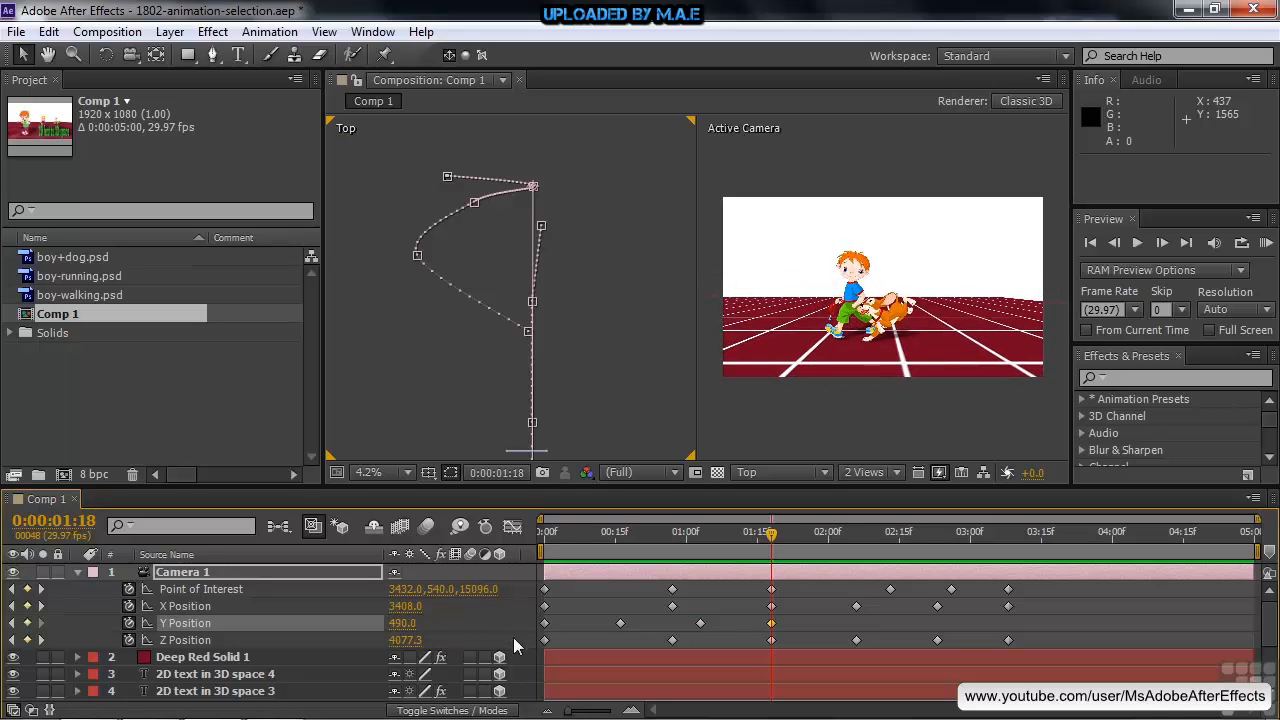
Add a Y Position keyframe holding the current height at 0:00:02:05, and set the Y Position to -1080 at 0:00:03:08
{"action": "left_click_drag", "start_coordinate": [768, 546], "coordinate": [848, 606]}
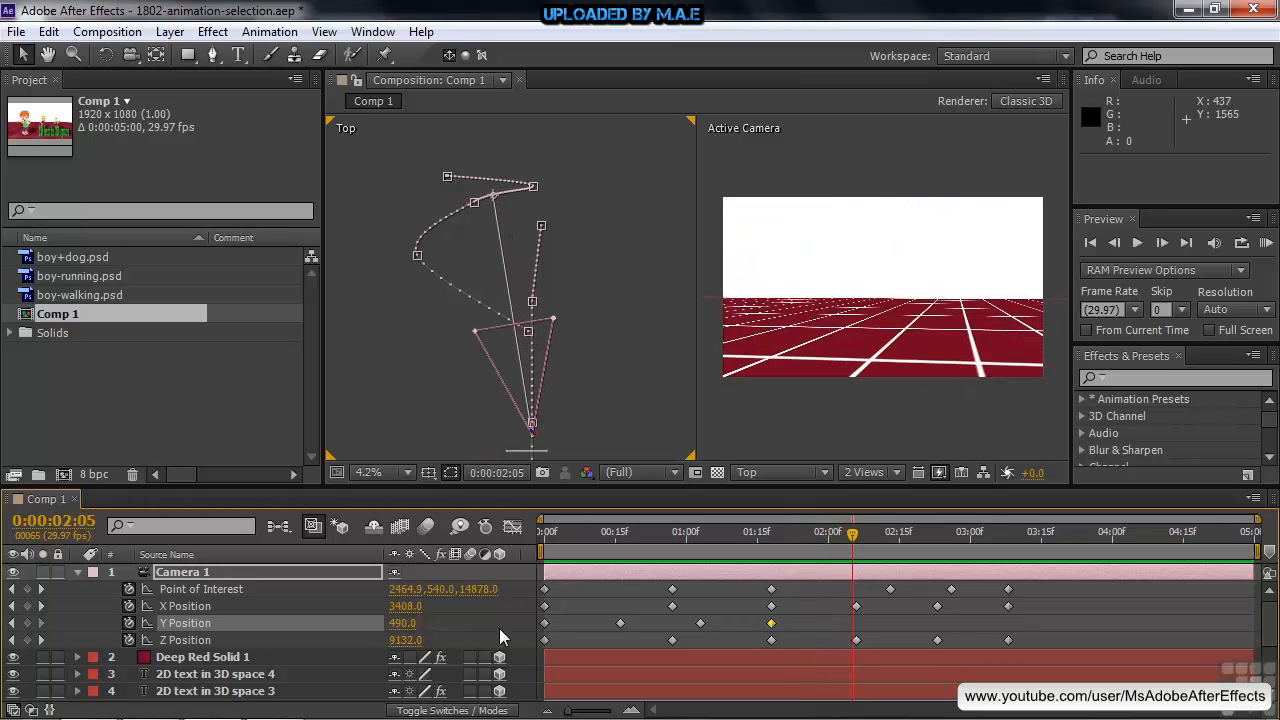
{"action": "left_click", "coordinate": [27, 623]}
{"action": "left_click_drag", "start_coordinate": [854, 535], "coordinate": [1007, 551]}
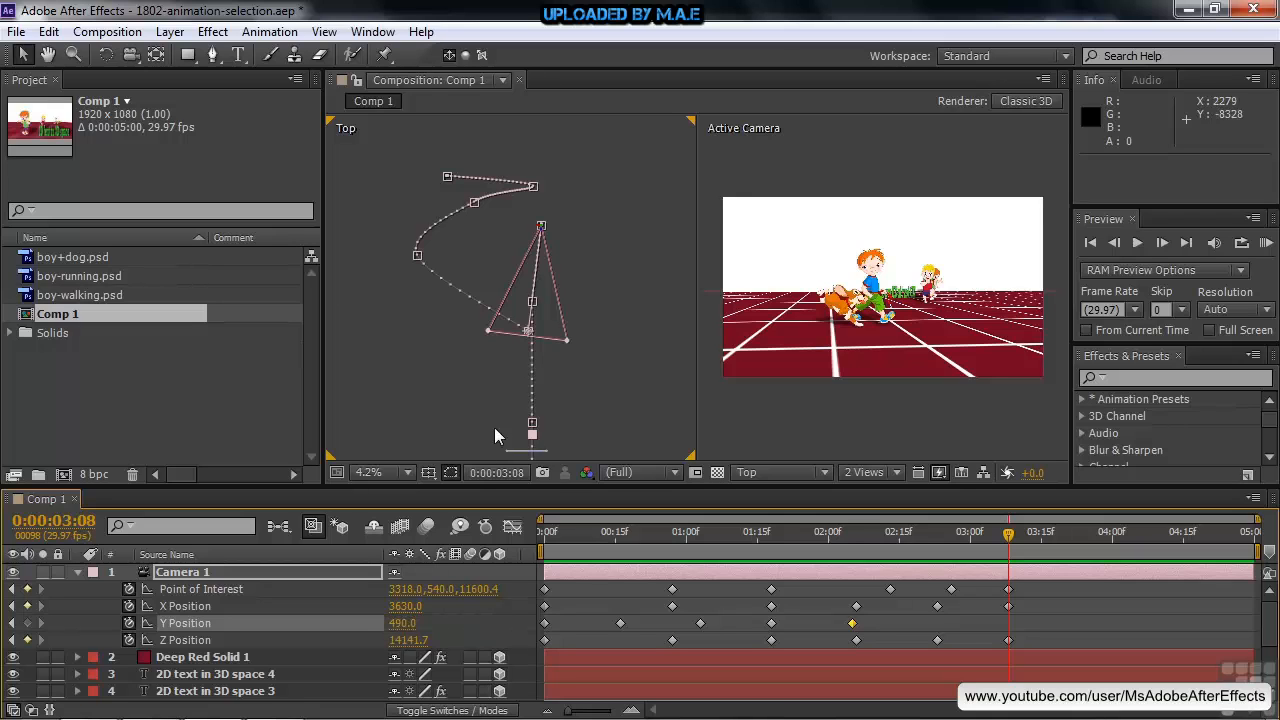
{"action": "left_click_drag", "start_coordinate": [400, 628], "coordinate": [243, 622]}
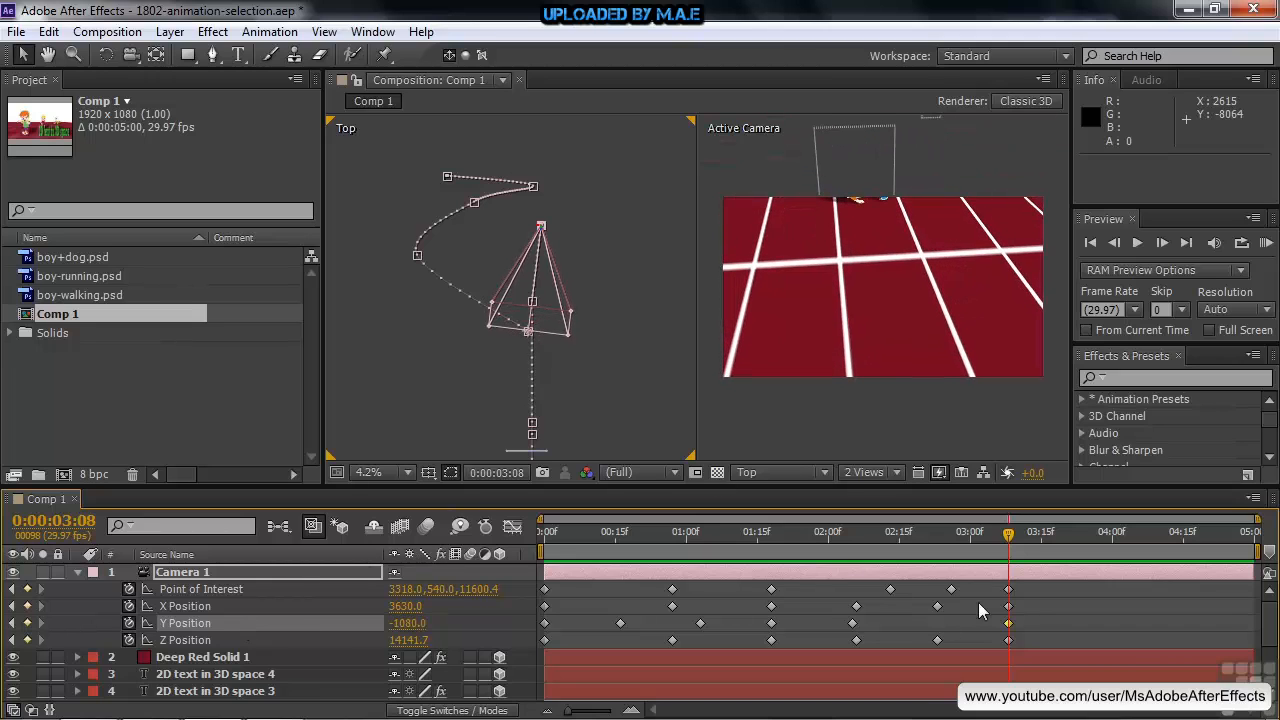
Move the Point of Interest at 0:00:03:08 to about X 2646, Z 6848 and preview the camera motion up to 0:00:03:10
{"action": "left_click", "coordinate": [12, 589]}
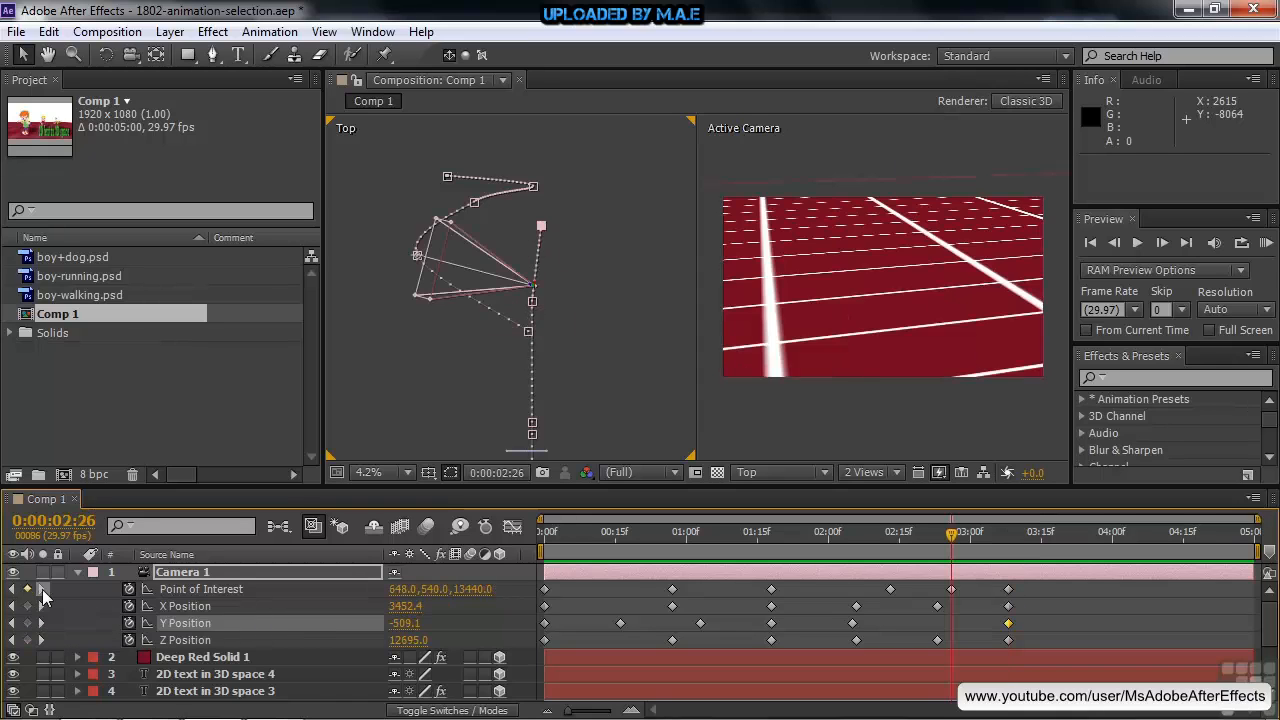
{"action": "left_click", "coordinate": [42, 589]}
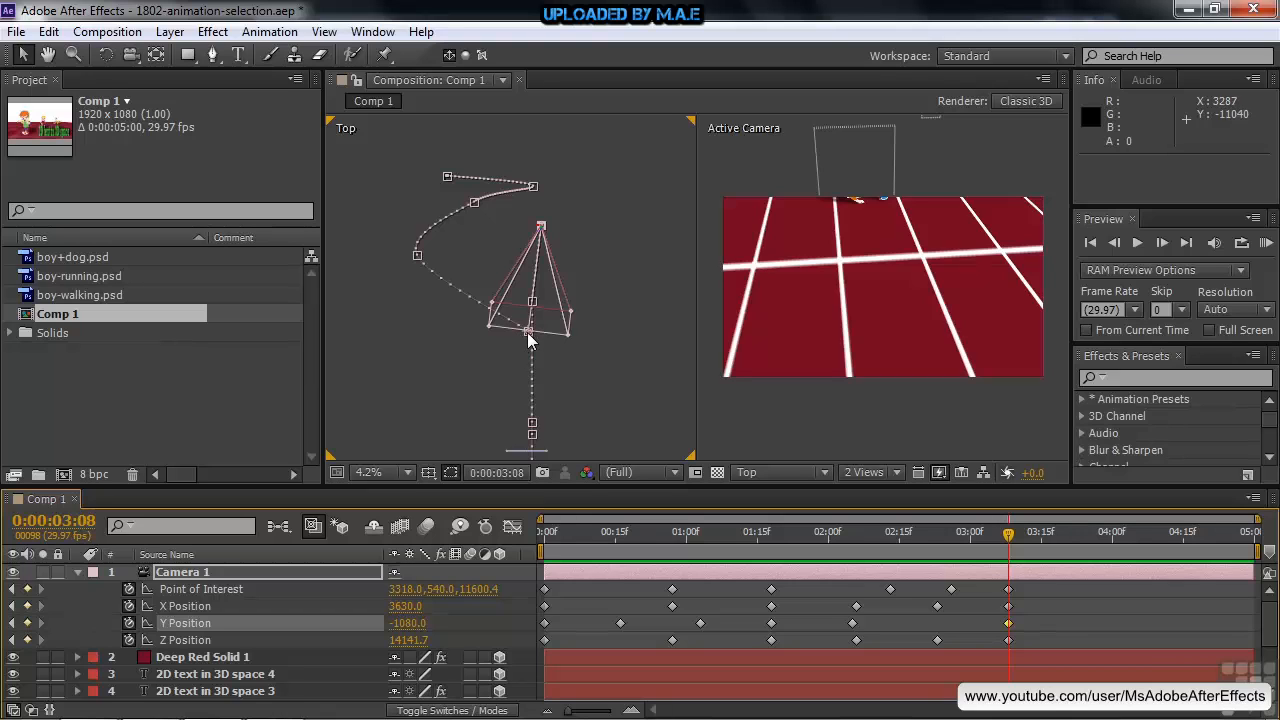
{"action": "left_click_drag", "start_coordinate": [529, 333], "coordinate": [505, 488]}
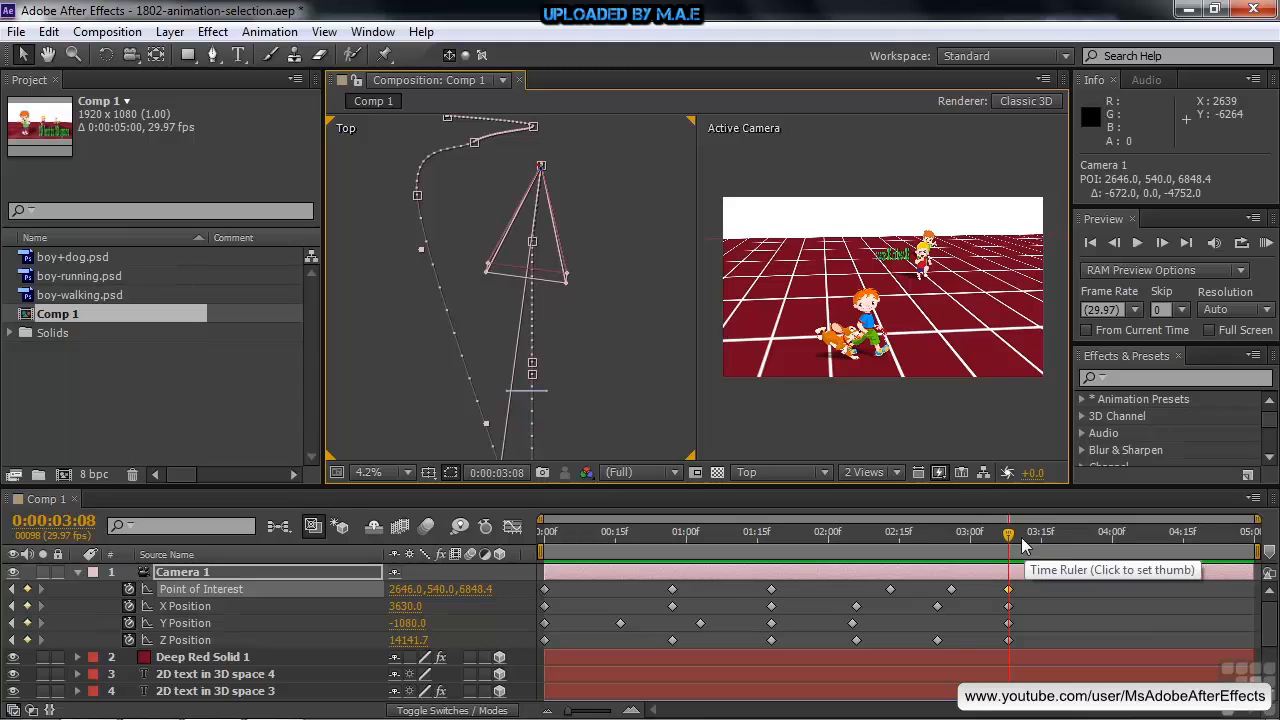
{"action": "left_click_drag", "start_coordinate": [1008, 540], "coordinate": [1016, 585]}
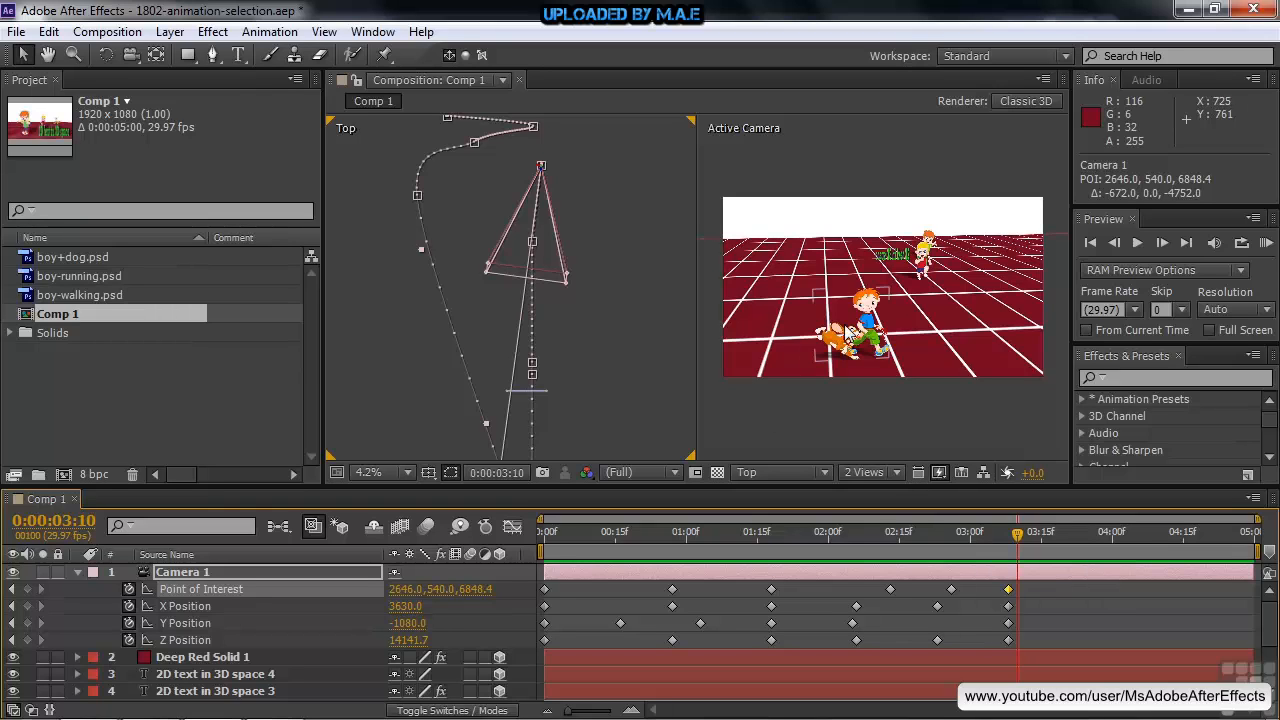
Change the Top view to the Left view and select Camera 1 to display its entire motion path
{"action": "left_click", "coordinate": [628, 405]}
{"action": "left_click", "coordinate": [826, 472]}
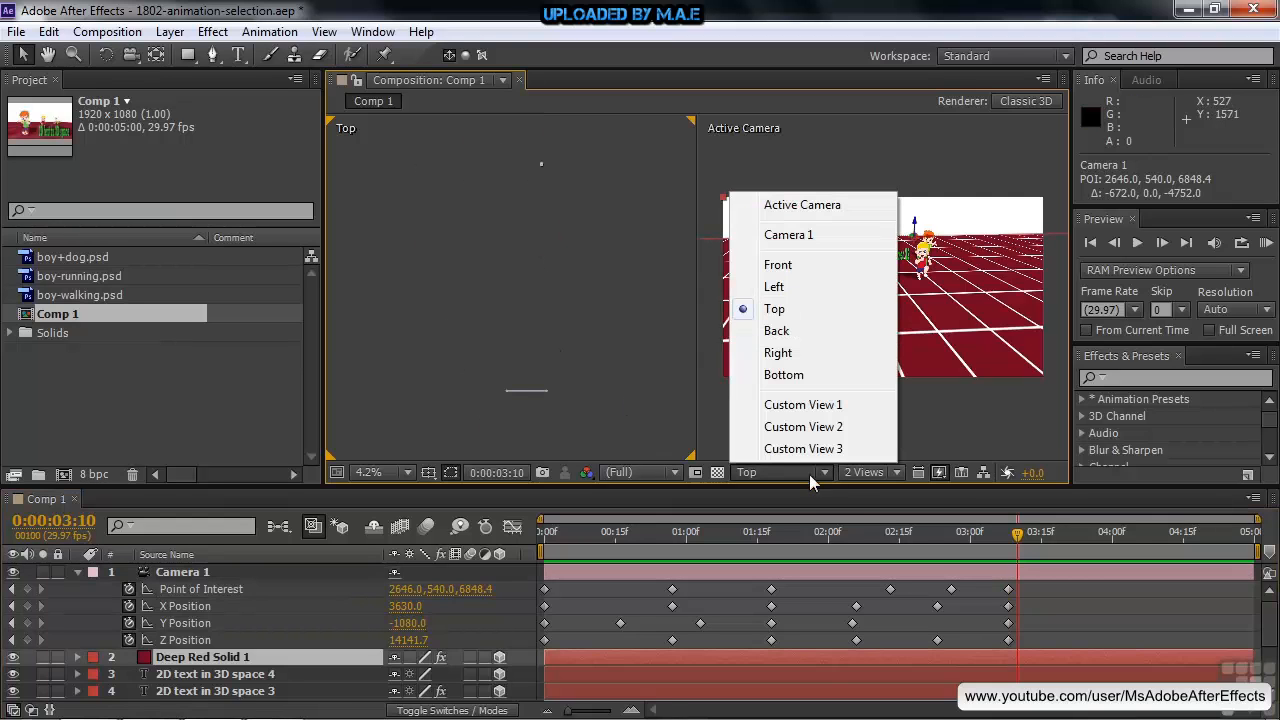
{"action": "left_click", "coordinate": [774, 287]}
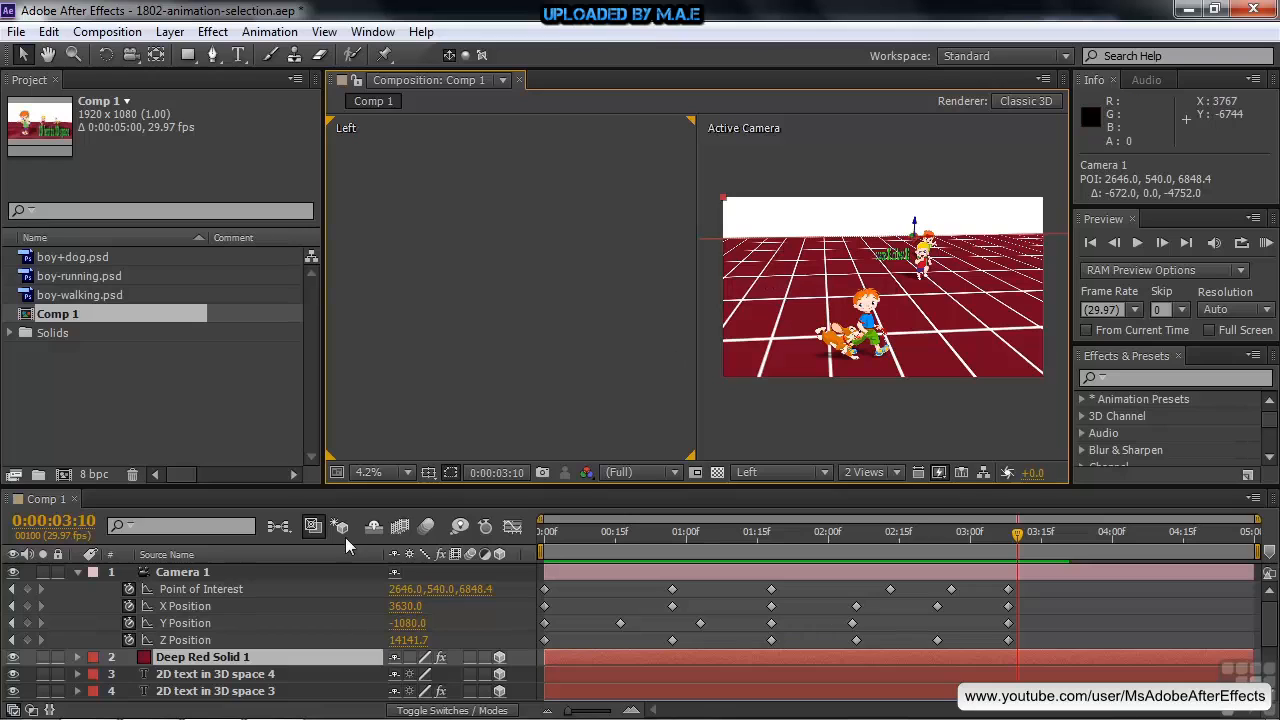
{"action": "left_click", "coordinate": [185, 572]}
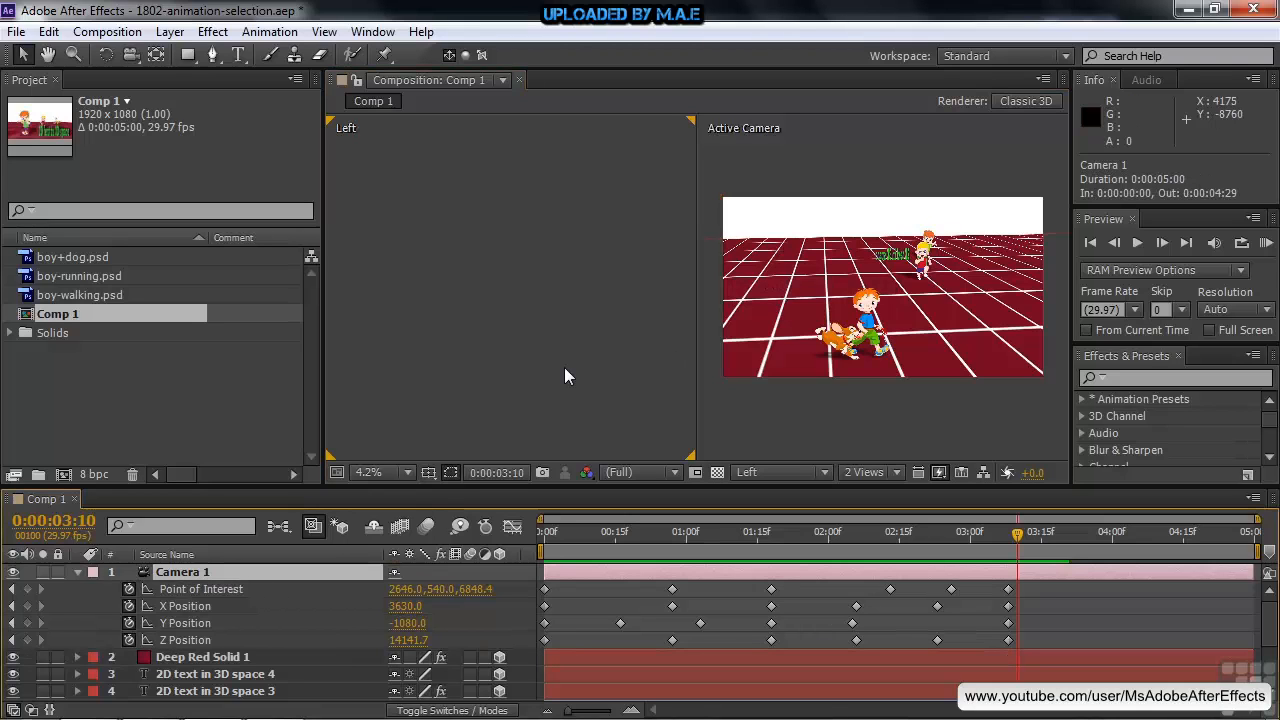
{"action": "scroll", "coordinate": [564, 376], "scroll_direction": "down", "scroll_amount": 3}
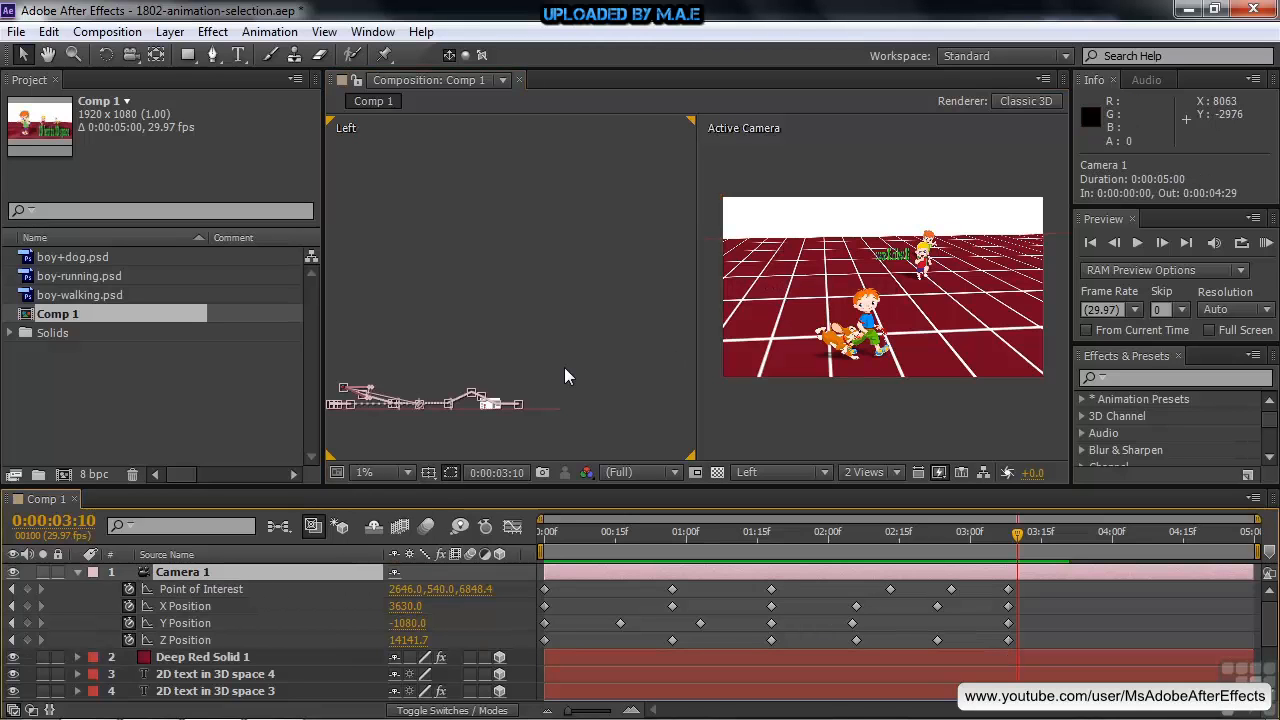
{"action": "key", "text": "h"}
{"action": "left_click_drag", "start_coordinate": [423, 309], "coordinate": [491, 244]}
{"action": "key", "text": "v"}
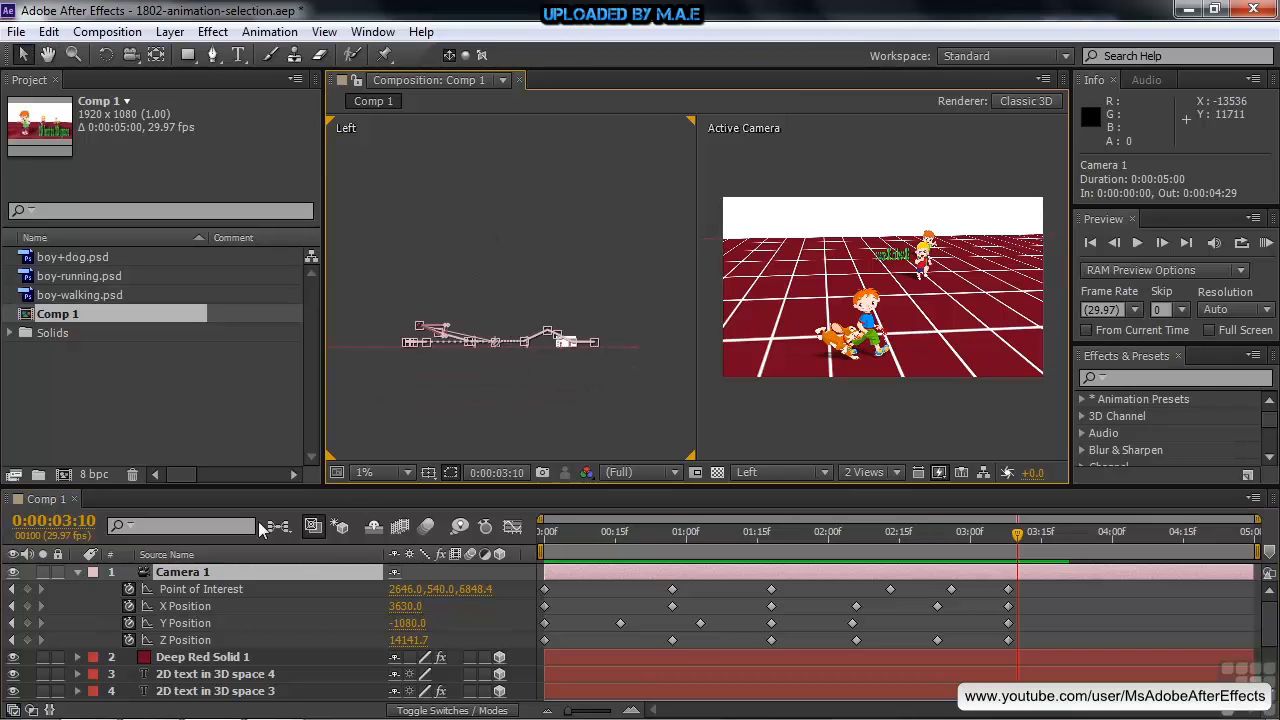
At 0:00:03:10, lower the camera's Point of Interest in the Left view to about Y 708
{"action": "left_click", "coordinate": [204, 588]}
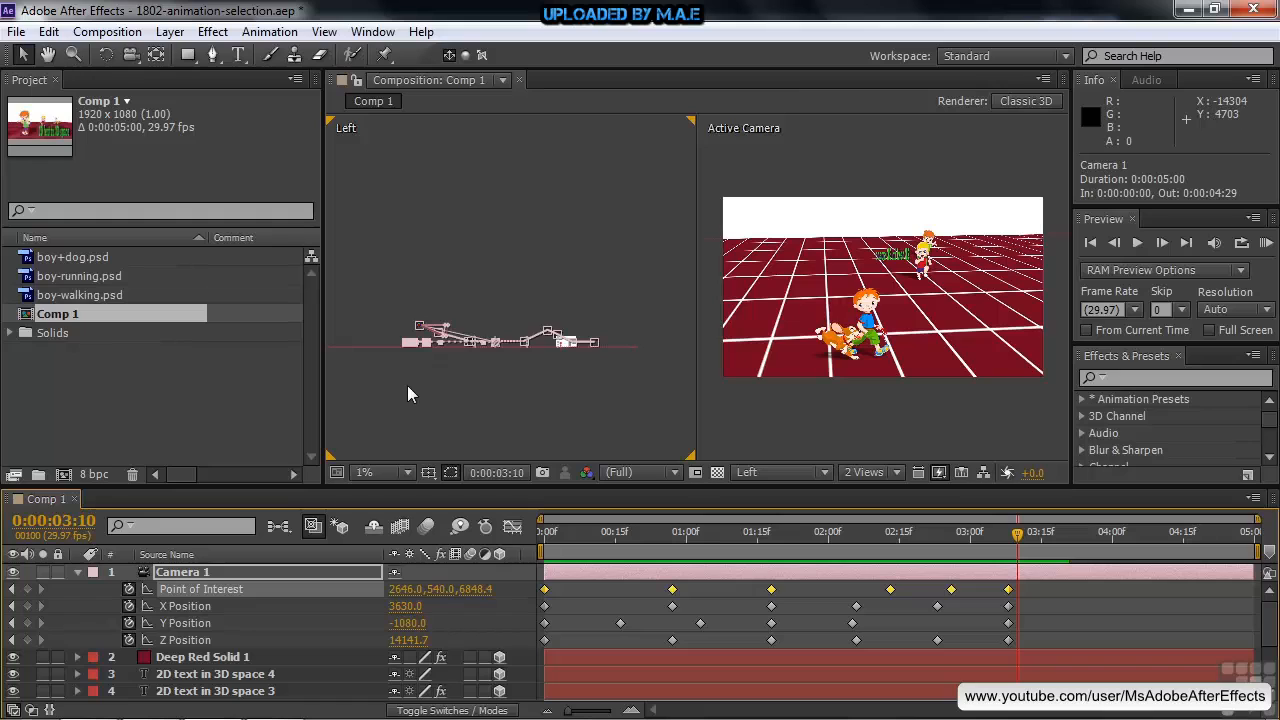
{"action": "scroll", "coordinate": [408, 386], "scroll_direction": "up", "scroll_amount": 2}
{"action": "scroll", "coordinate": [408, 393], "scroll_direction": "up", "scroll_amount": 2}
{"action": "key", "text": "space"}
{"action": "left_click_drag", "start_coordinate": [519, 393], "coordinate": [598, 374]}
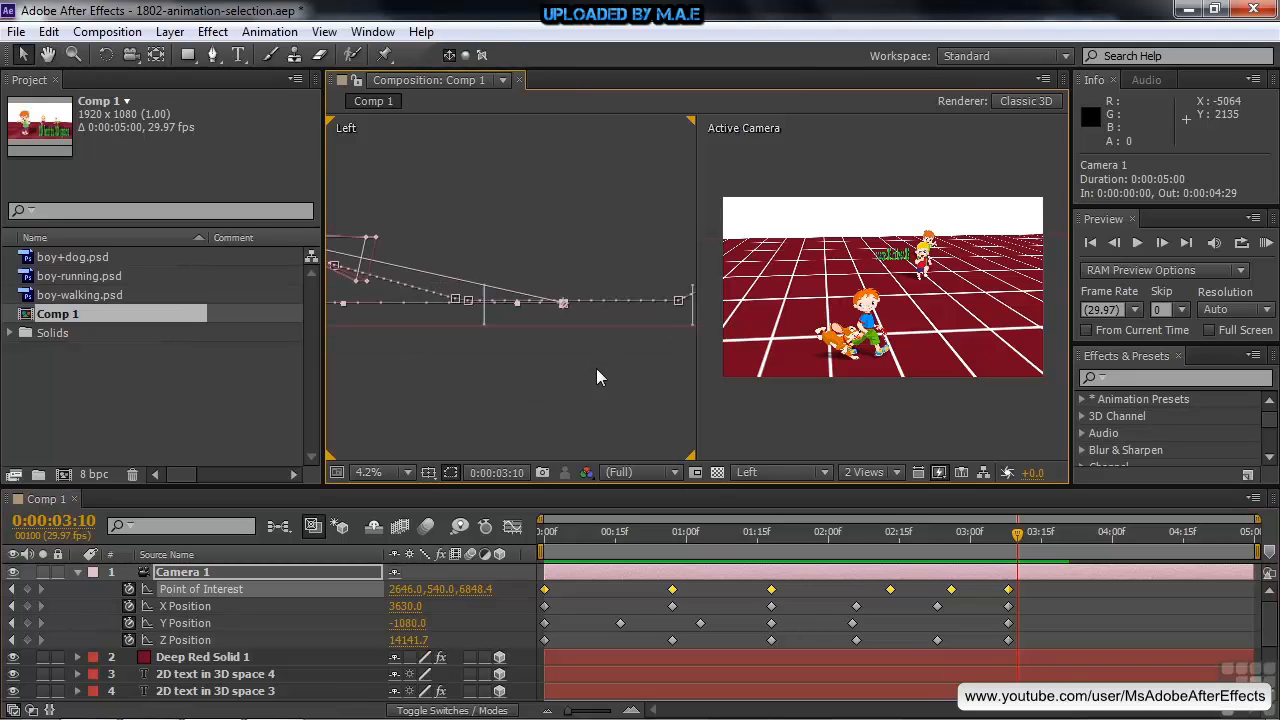
{"action": "mouse_move", "coordinate": [563, 302]}
{"action": "left_mouse_down"}
{"action": "mouse_move", "coordinate": [566, 288]}
{"action": "mouse_move", "coordinate": [567, 315]}
{"action": "left_mouse_up"}
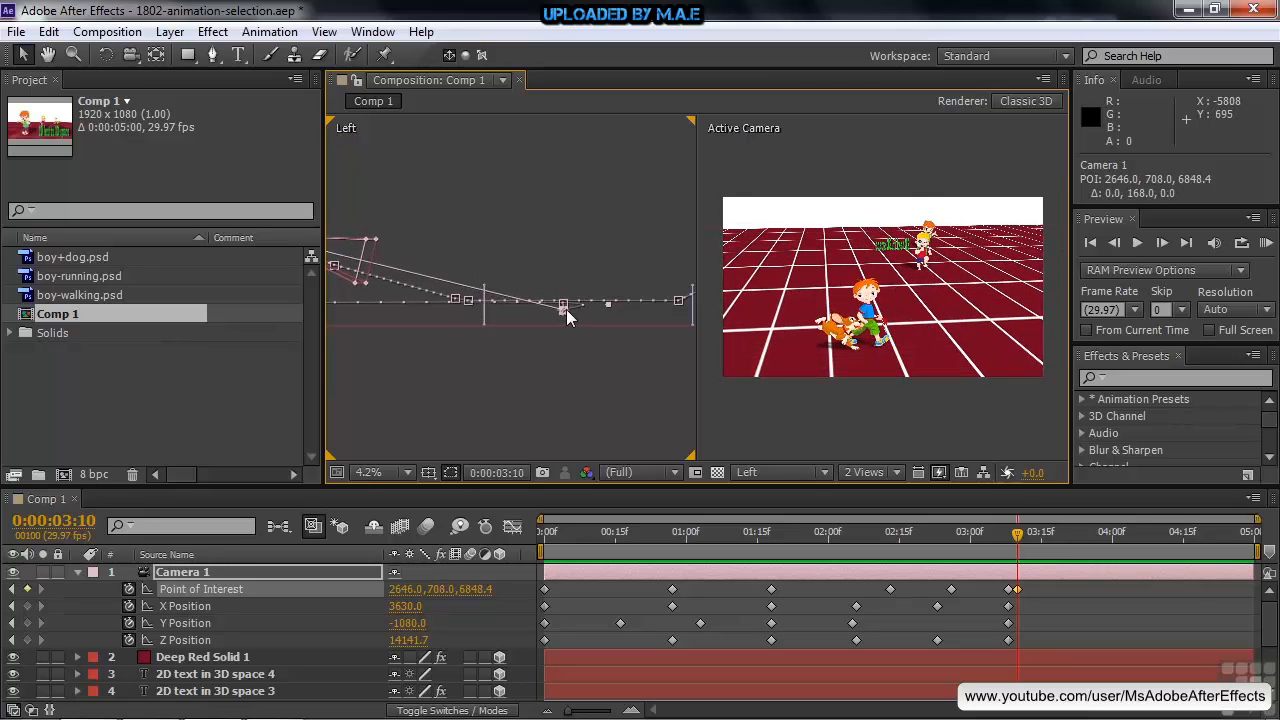